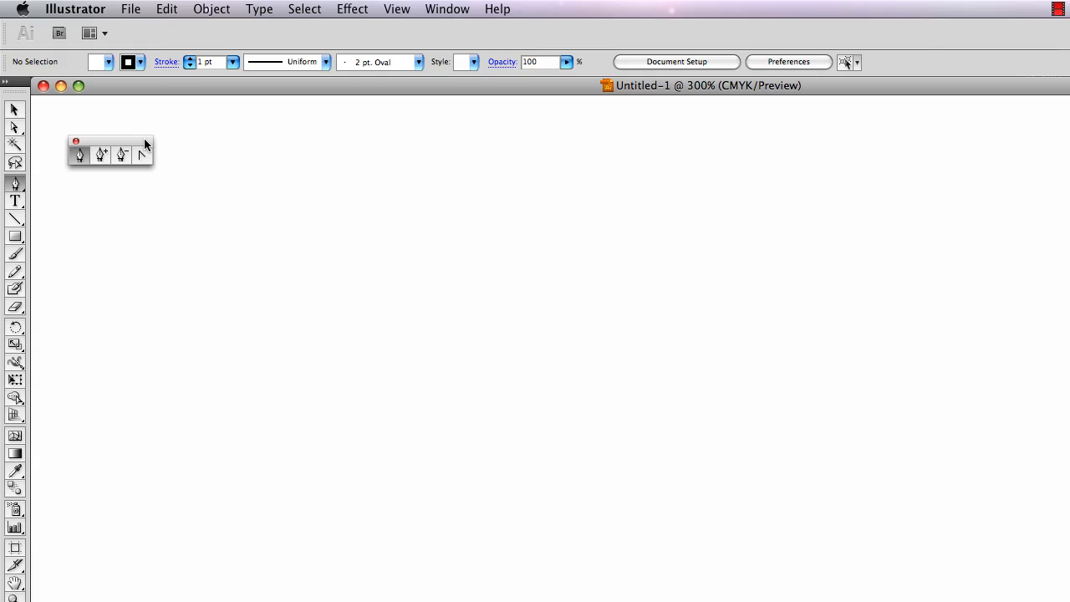
Draw a straight horizontal ground line about 4.9 in long low on the artboard with the Pen tool and deselect it.
{"action": "left_click_drag", "start_coordinate": [143, 148], "coordinate": [135, 127]}
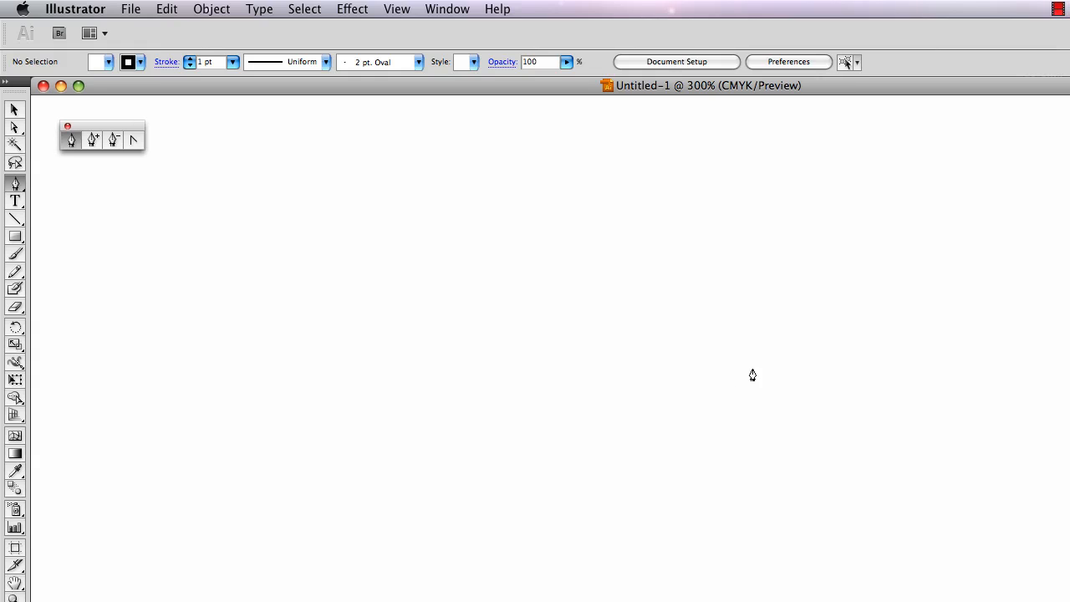
{"action": "left_click", "coordinate": [58, 508]}
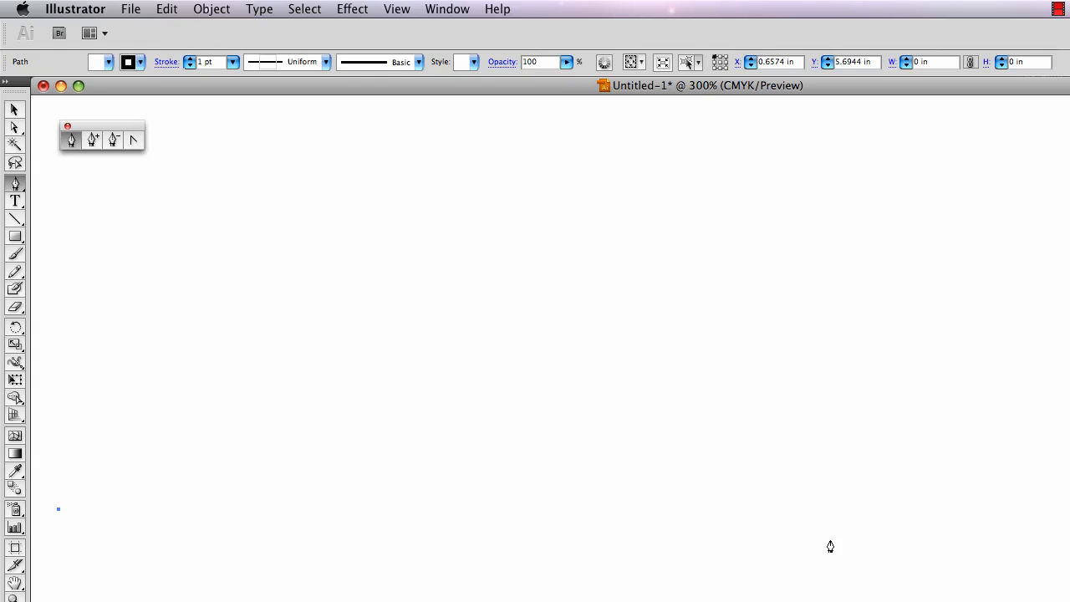
{"action": "left_click", "coordinate": [949, 529], "text": "shift"}
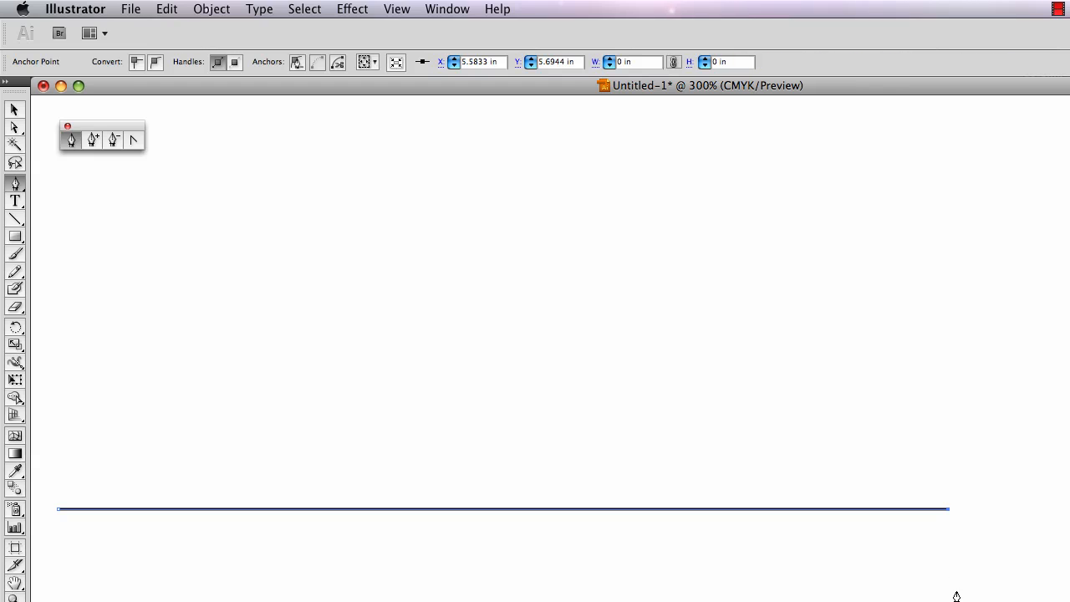
{"action": "key", "text": "super"}
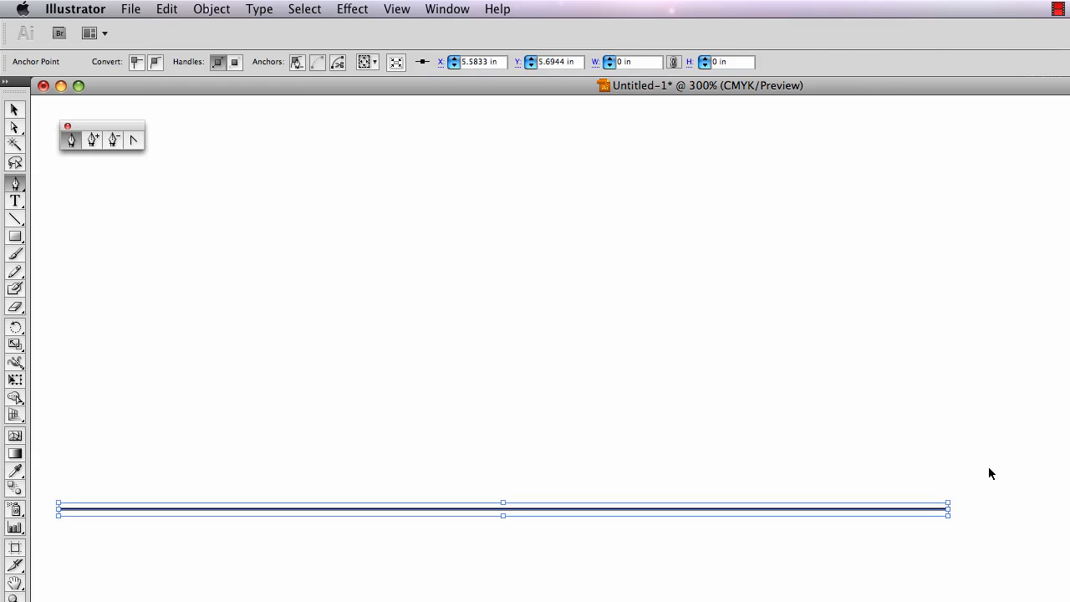
{"action": "left_click", "coordinate": [989, 467], "text": "super"}
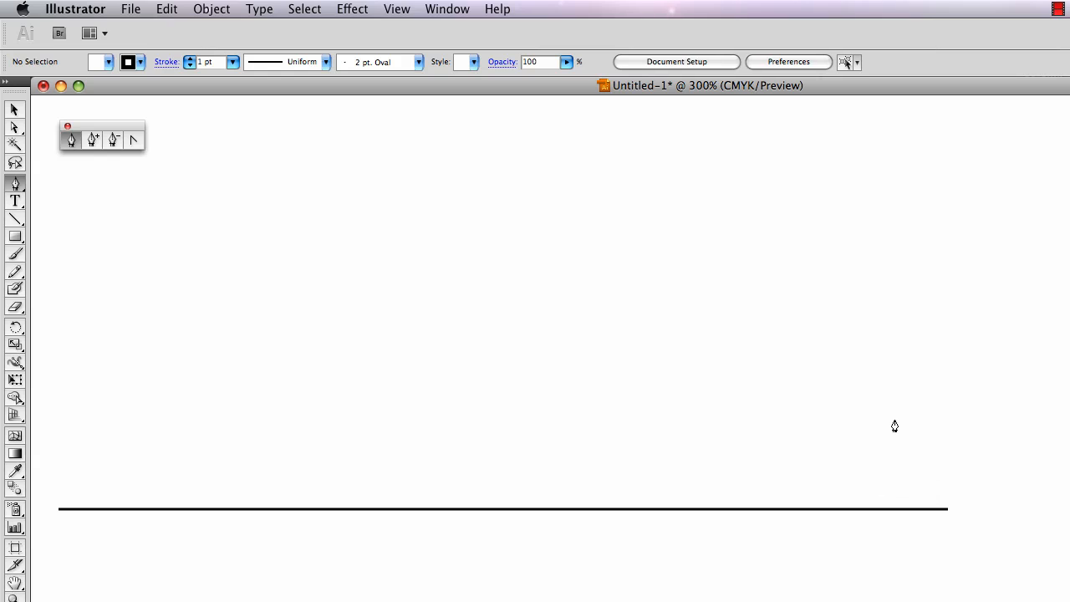
Start the dinosaur outline at the snout, drawing the top of the head, the humped back and the upper tail edge to its tip.
{"action": "mouse_move", "coordinate": [920, 413]}
{"action": "left_mouse_down"}
{"action": "mouse_move", "coordinate": [865, 398]}
{"action": "mouse_move", "coordinate": [832, 419]}
{"action": "left_mouse_up"}
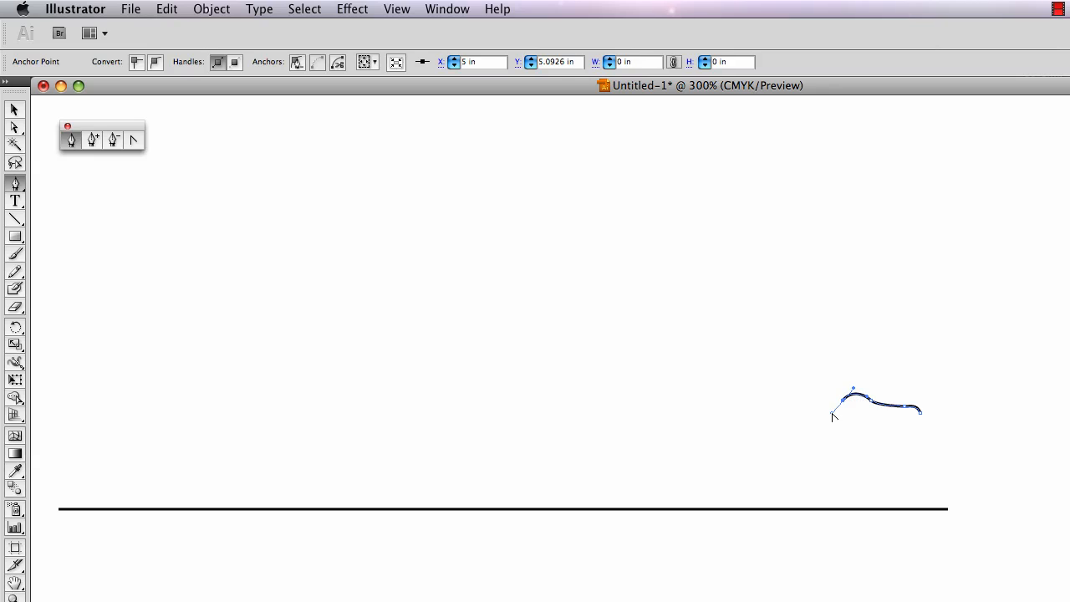
{"action": "left_click_drag", "start_coordinate": [832, 416], "coordinate": [773, 400]}
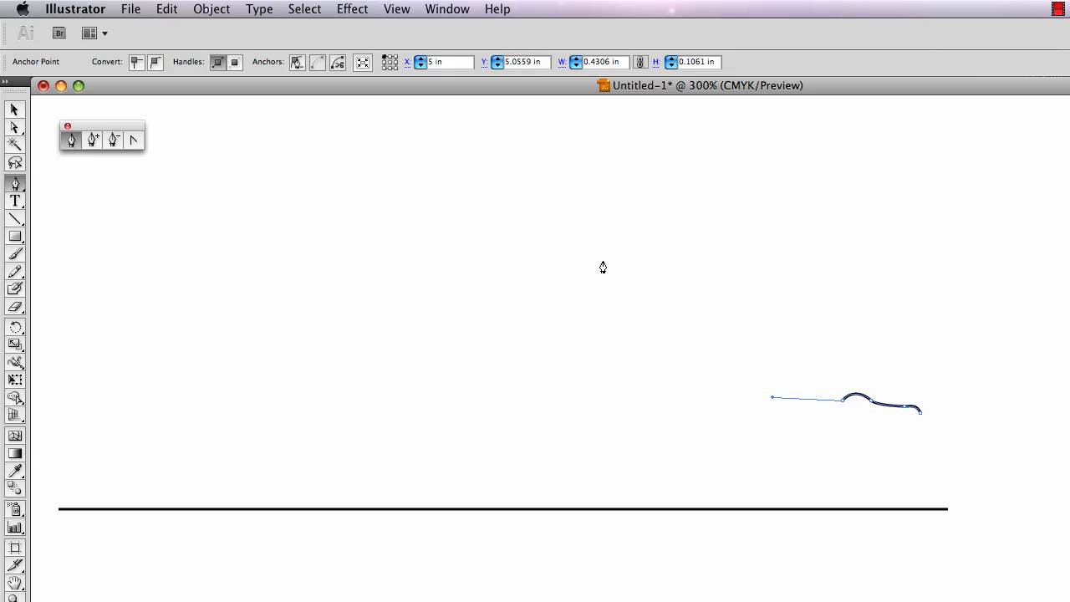
{"action": "left_click_drag", "start_coordinate": [609, 286], "coordinate": [548, 232]}
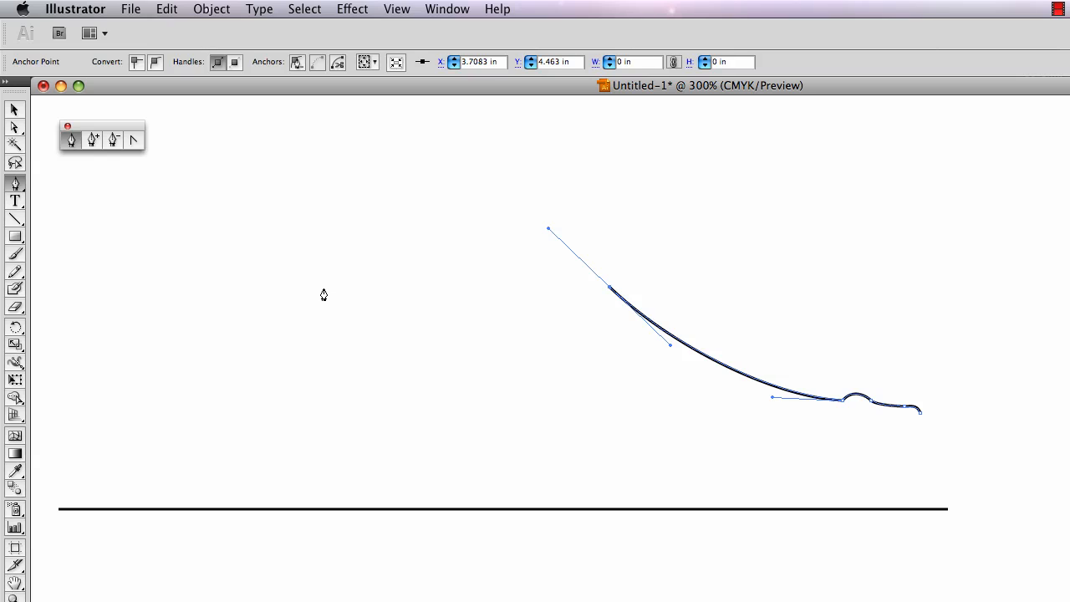
{"action": "left_click_drag", "start_coordinate": [325, 290], "coordinate": [257, 372]}
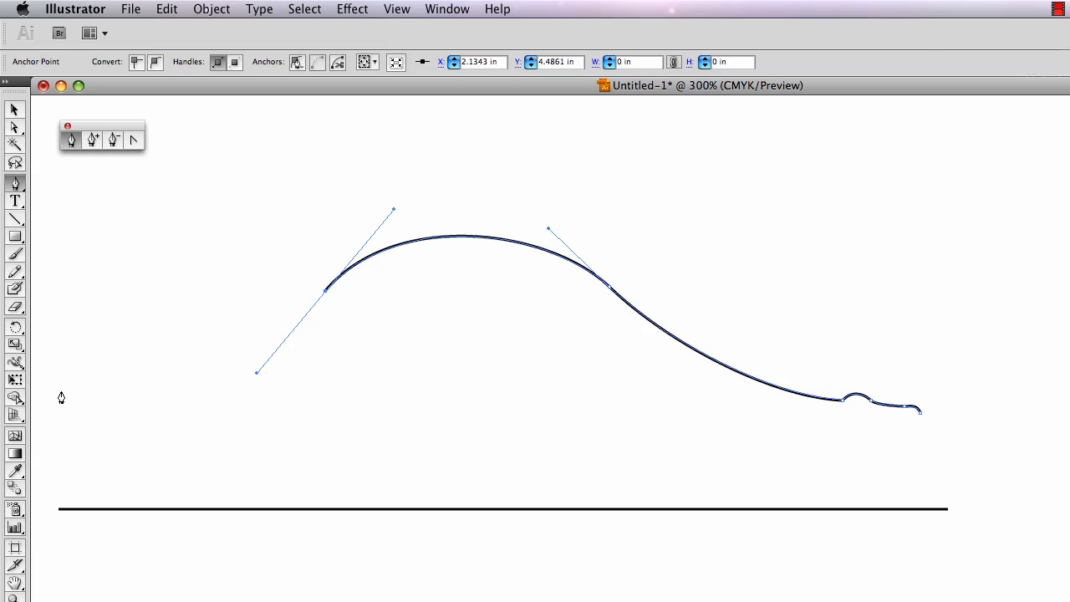
{"action": "mouse_move", "coordinate": [64, 396]}
{"action": "left_mouse_down"}
{"action": "mouse_move", "coordinate": [42, 382]}
{"action": "mouse_move", "coordinate": [111, 386]}
{"action": "mouse_move", "coordinate": [79, 375]}
{"action": "left_mouse_up"}
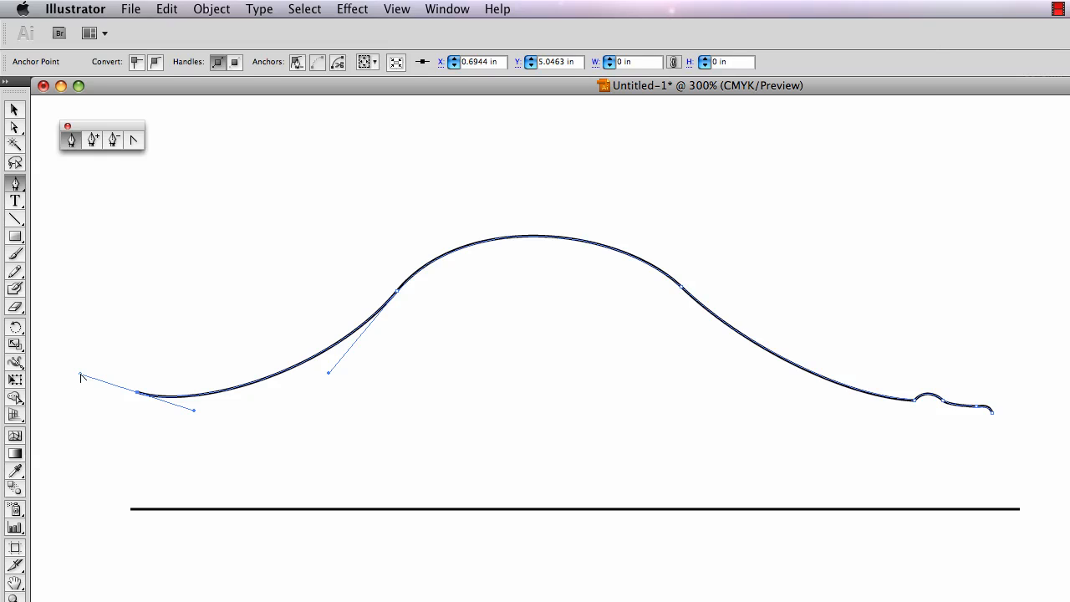
Turn the outline sharply at the tail tip and draw the tail's underside to a corner at the top of the hind leg.
{"action": "left_click_drag", "start_coordinate": [81, 378], "coordinate": [202, 428]}
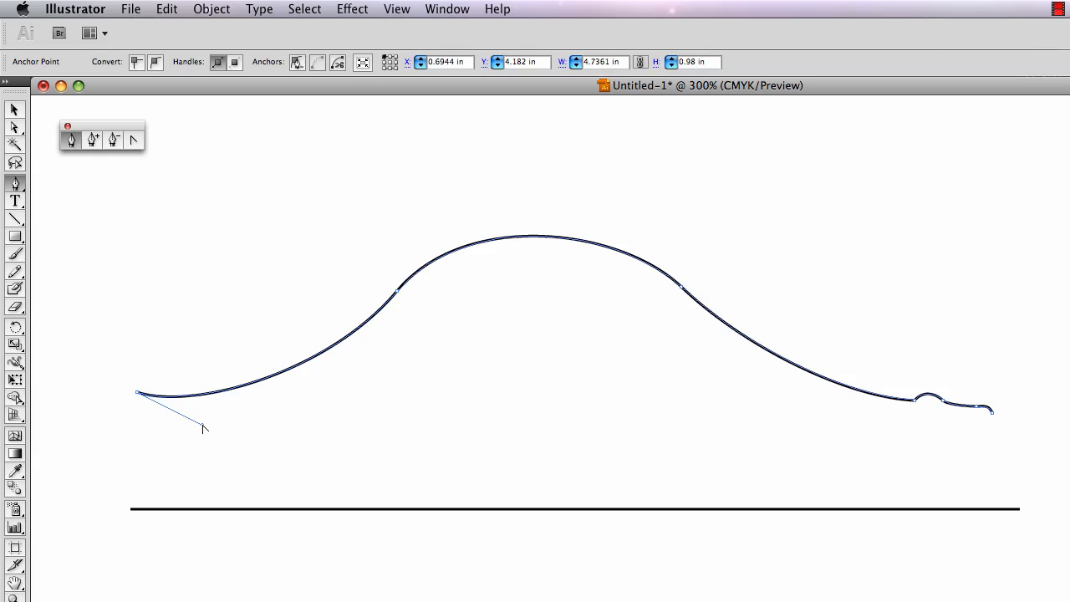
{"action": "key", "text": "super"}
{"action": "left_click_drag", "start_coordinate": [350, 420], "coordinate": [442, 427]}
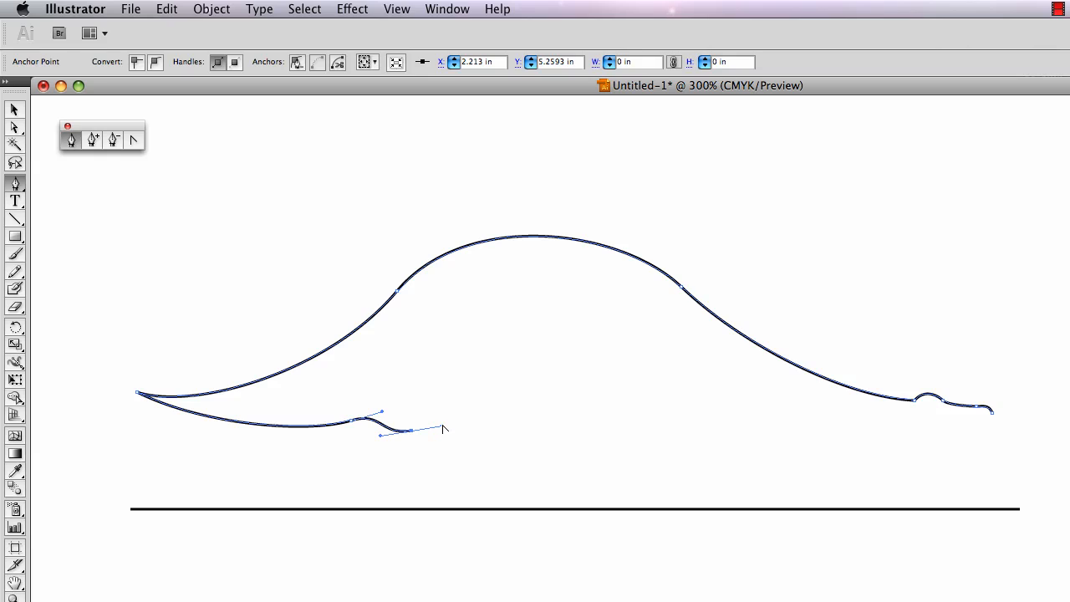
{"action": "left_click_drag", "start_coordinate": [443, 428], "coordinate": [407, 455]}
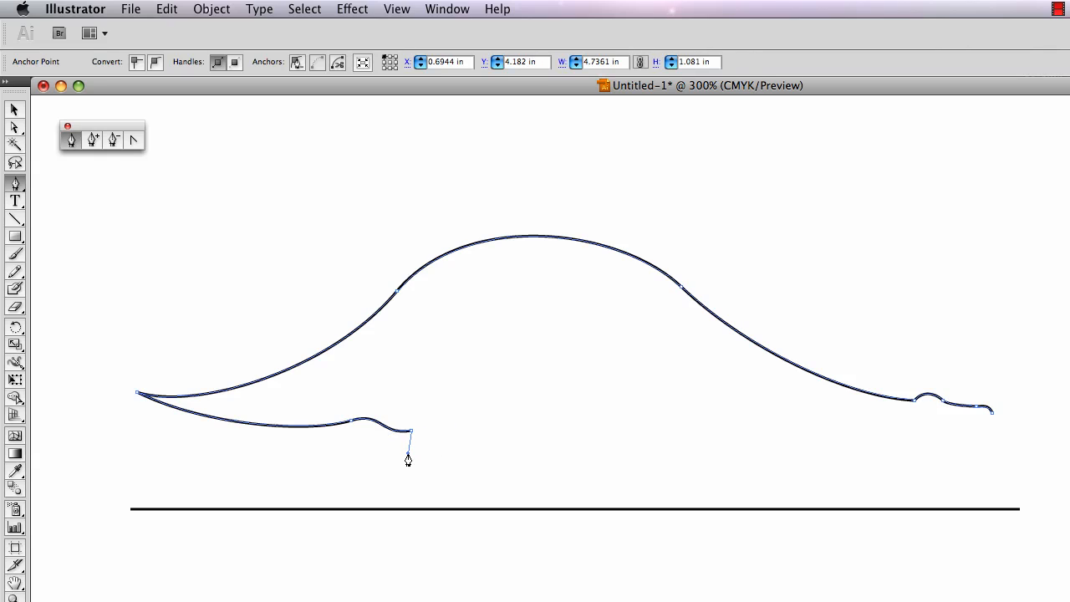
Draw the rear edge of the hind leg down to the ground line and curve it into the sole of the foot.
{"action": "left_click", "coordinate": [399, 467]}
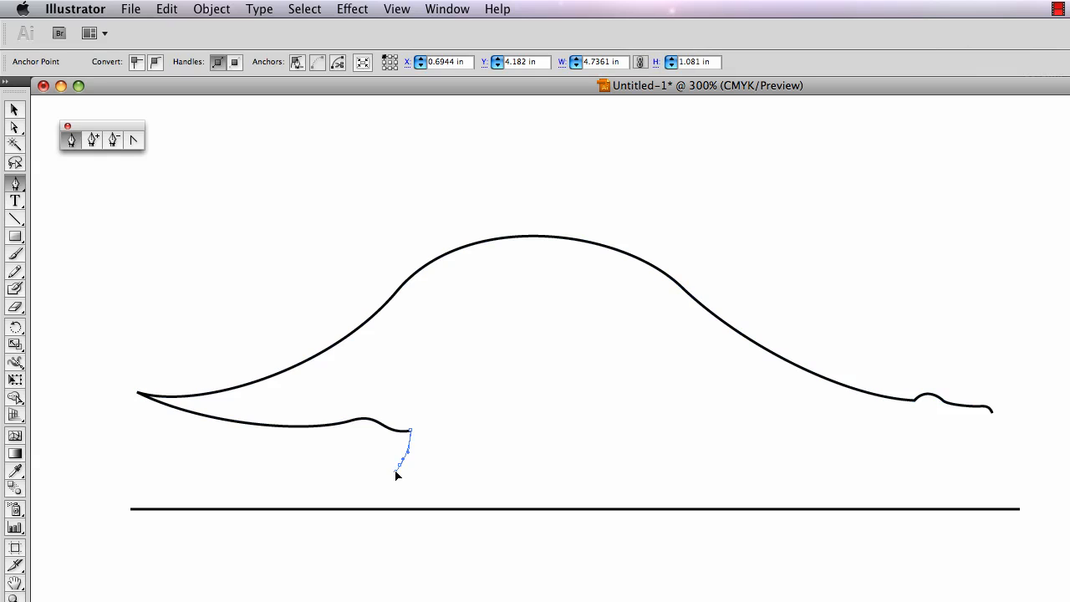
{"action": "left_click", "coordinate": [393, 488]}
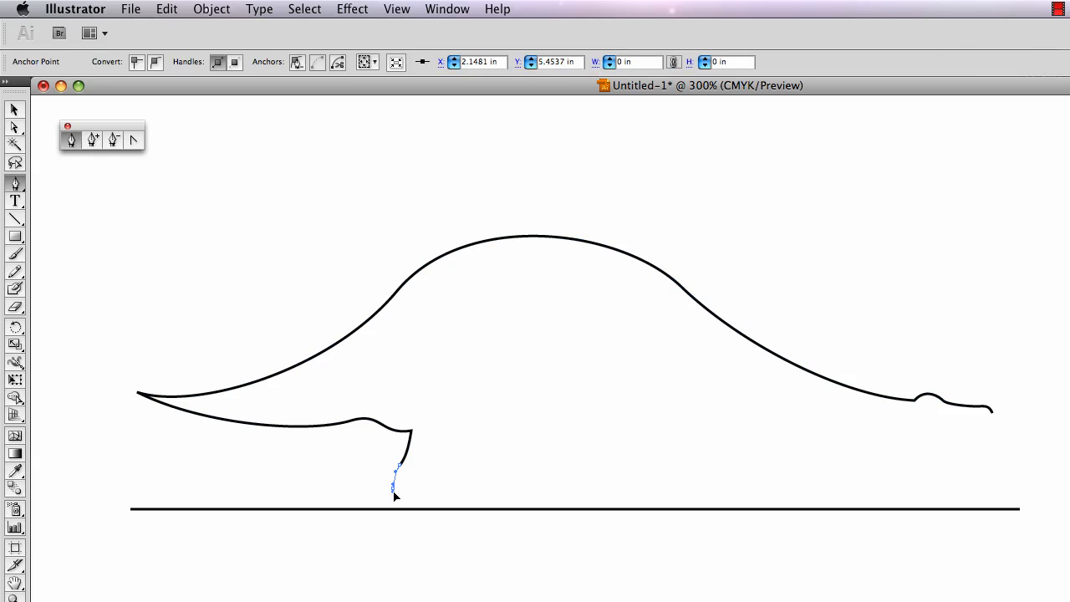
{"action": "left_click_drag", "start_coordinate": [394, 492], "coordinate": [395, 492]}
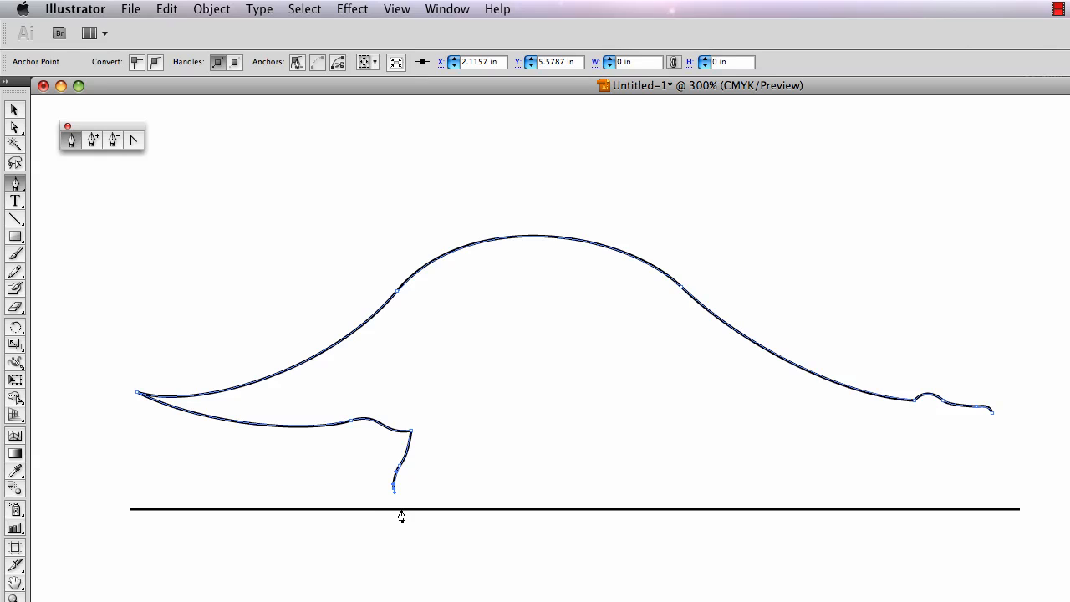
{"action": "left_click_drag", "start_coordinate": [400, 509], "coordinate": [421, 512]}
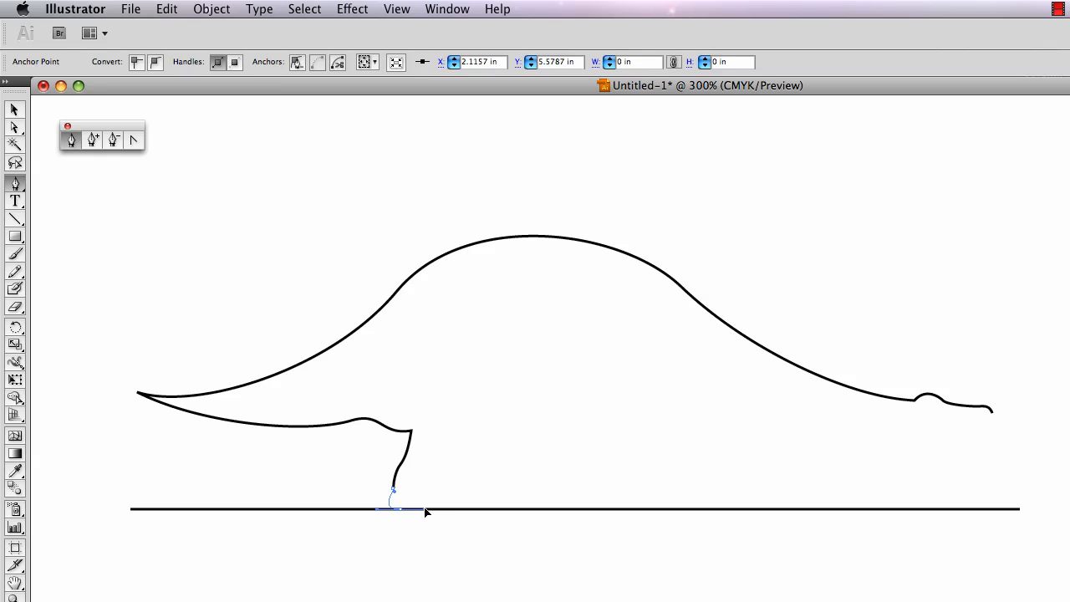
{"action": "left_click_drag", "start_coordinate": [425, 512], "coordinate": [421, 512]}
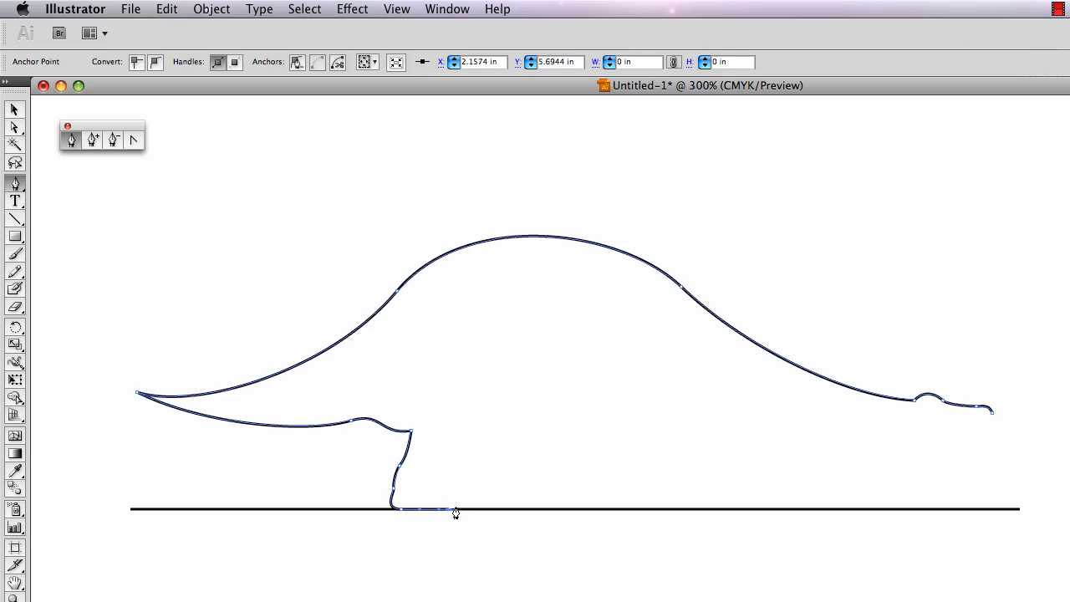
Round off the hind foot's toe and draw the front edge of the hind leg up to the belly.
{"action": "left_click", "coordinate": [452, 507]}
{"action": "left_click", "coordinate": [445, 500], "text": "super"}
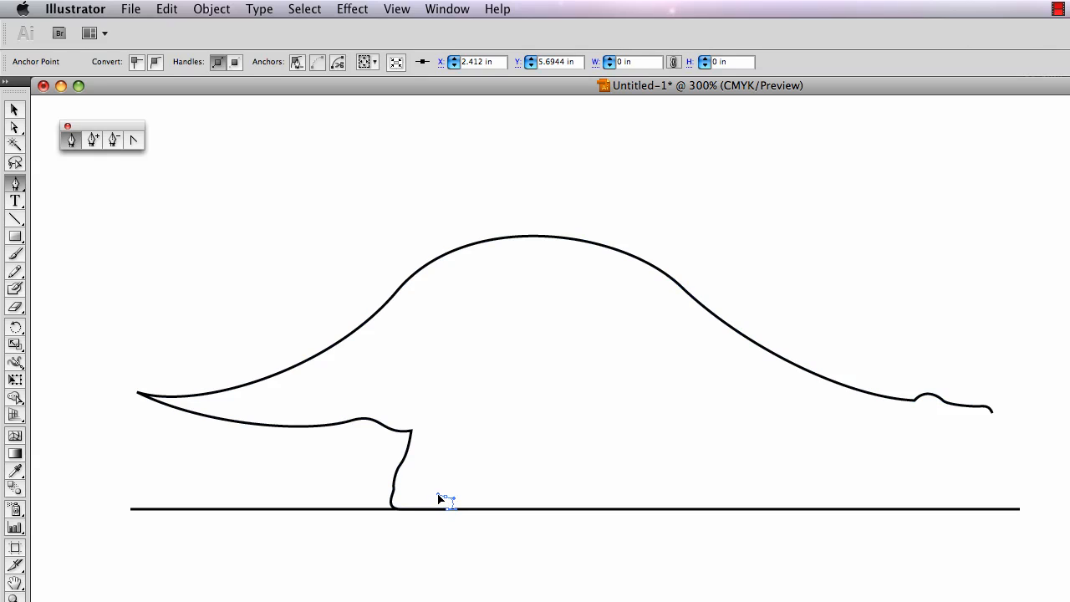
{"action": "left_click_drag", "start_coordinate": [438, 494], "coordinate": [447, 476]}
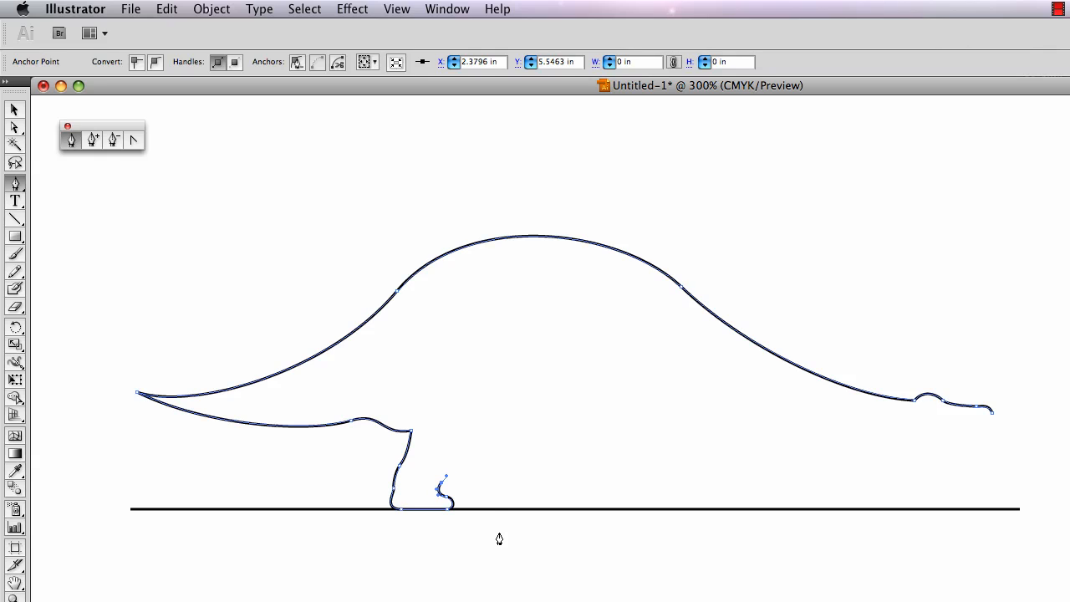
{"action": "left_click", "coordinate": [452, 451]}
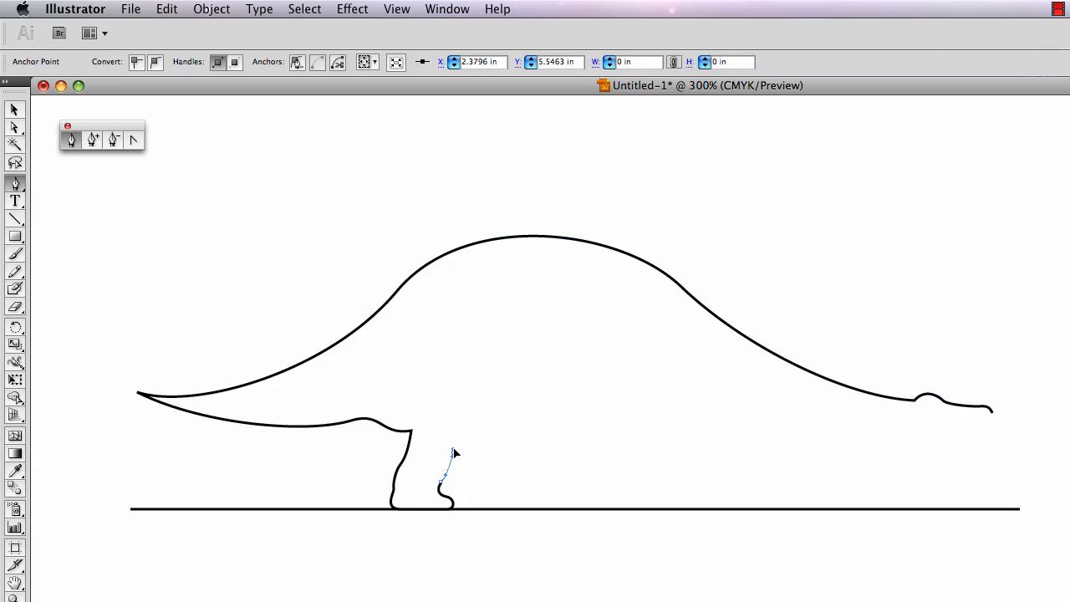
{"action": "mouse_move", "coordinate": [454, 446]}
{"action": "left_mouse_down"}
{"action": "mouse_move", "coordinate": [468, 433]}
{"action": "mouse_move", "coordinate": [471, 441]}
{"action": "left_mouse_up"}
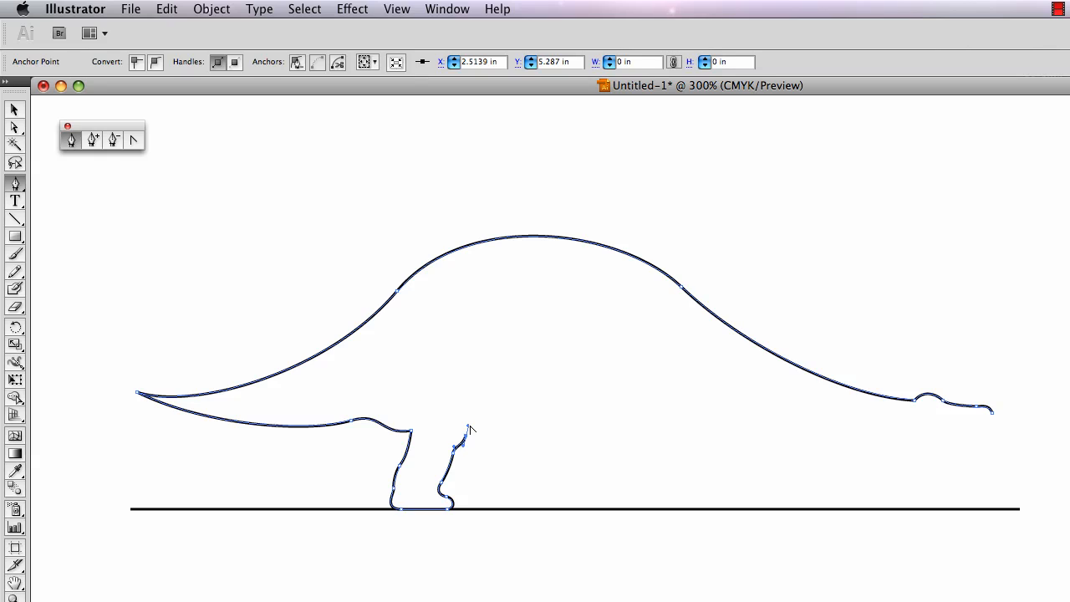
Draw the sagging belly curve to a corner, and continue along the front leg's rear edge down to the ground line.
{"action": "left_click_drag", "start_coordinate": [467, 433], "coordinate": [514, 470]}
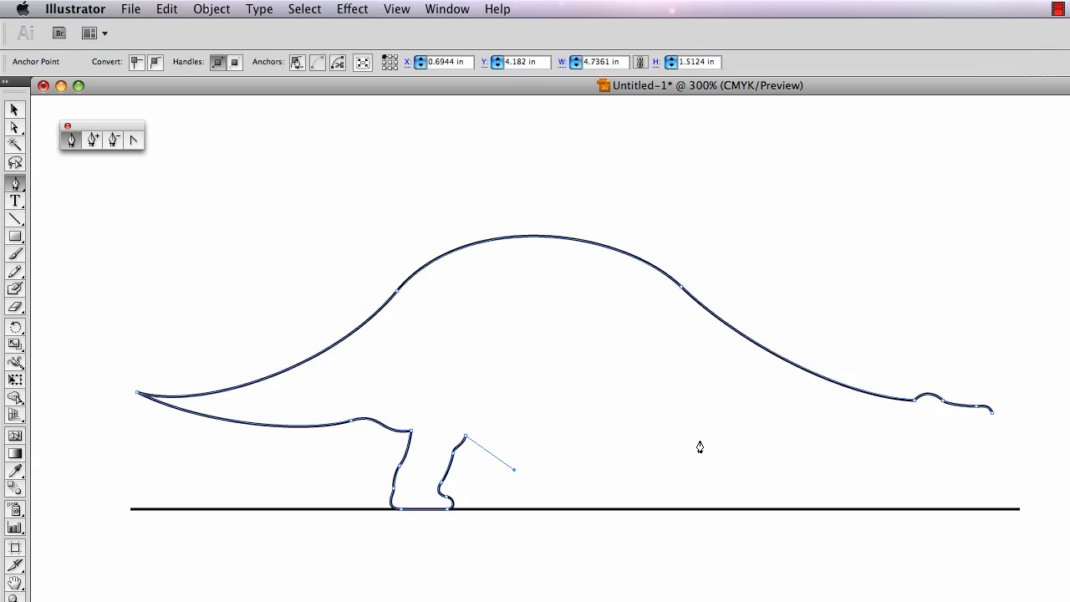
{"action": "mouse_move", "coordinate": [691, 443]}
{"action": "left_mouse_down"}
{"action": "mouse_move", "coordinate": [742, 430]}
{"action": "mouse_move", "coordinate": [688, 463]}
{"action": "mouse_move", "coordinate": [683, 454]}
{"action": "left_mouse_up"}
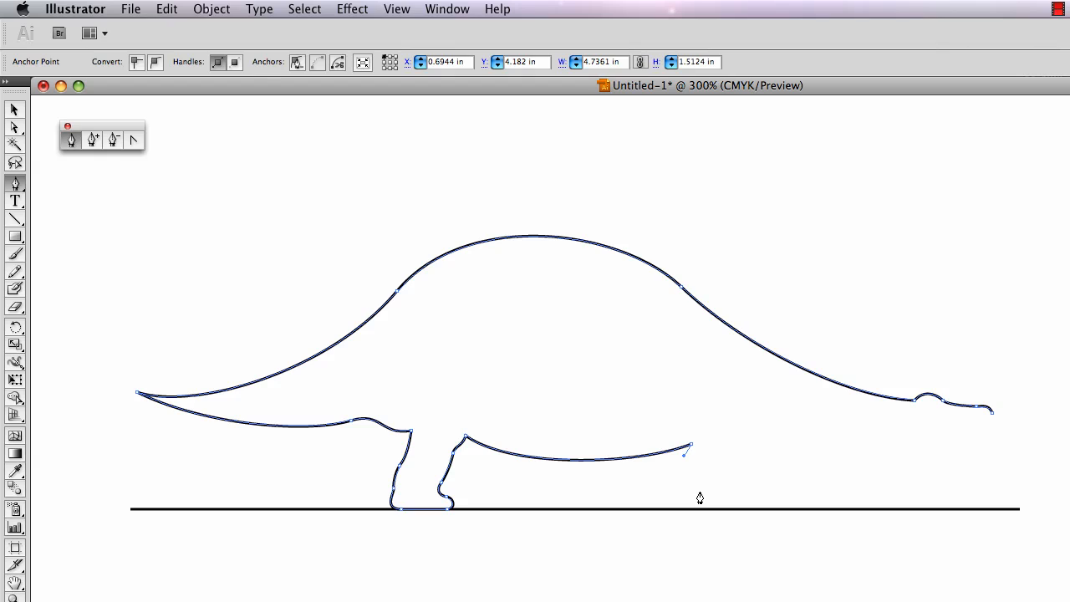
{"action": "left_click_drag", "start_coordinate": [698, 504], "coordinate": [695, 515]}
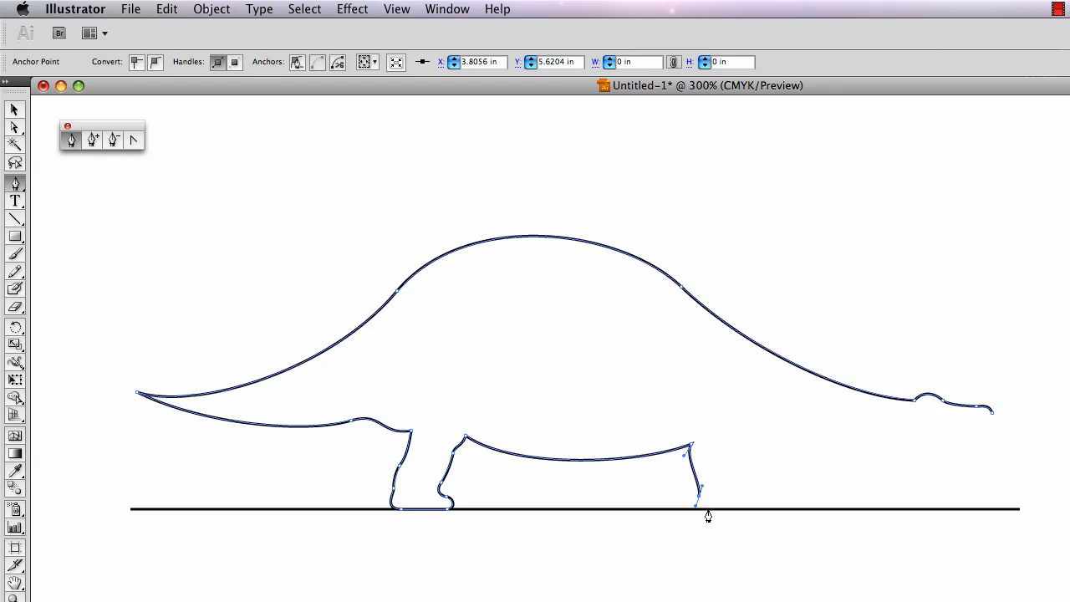
{"action": "left_click_drag", "start_coordinate": [708, 510], "coordinate": [721, 509]}
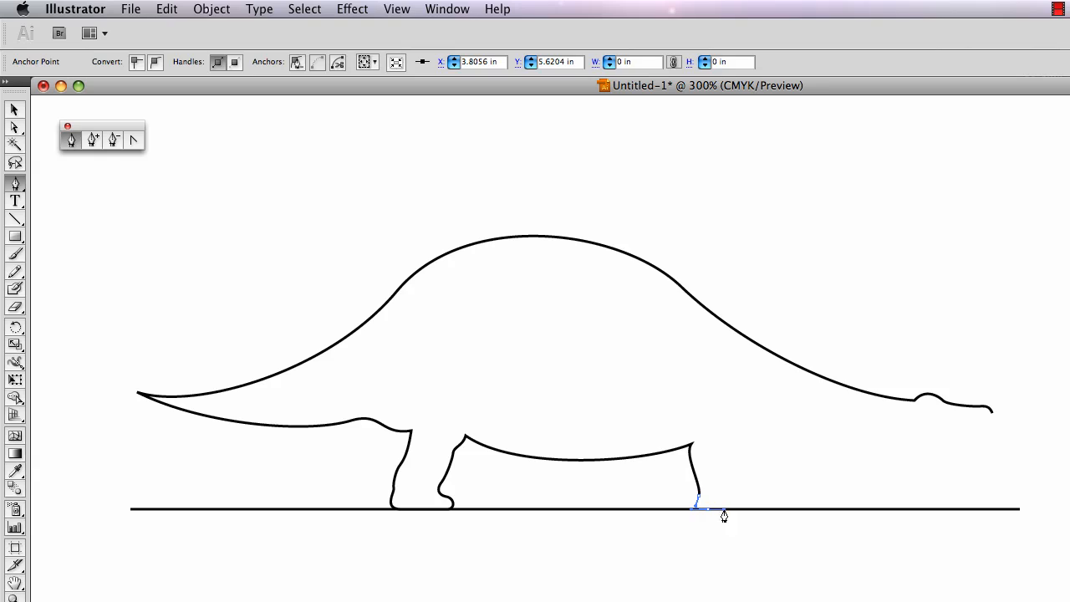
{"action": "left_click", "coordinate": [699, 507]}
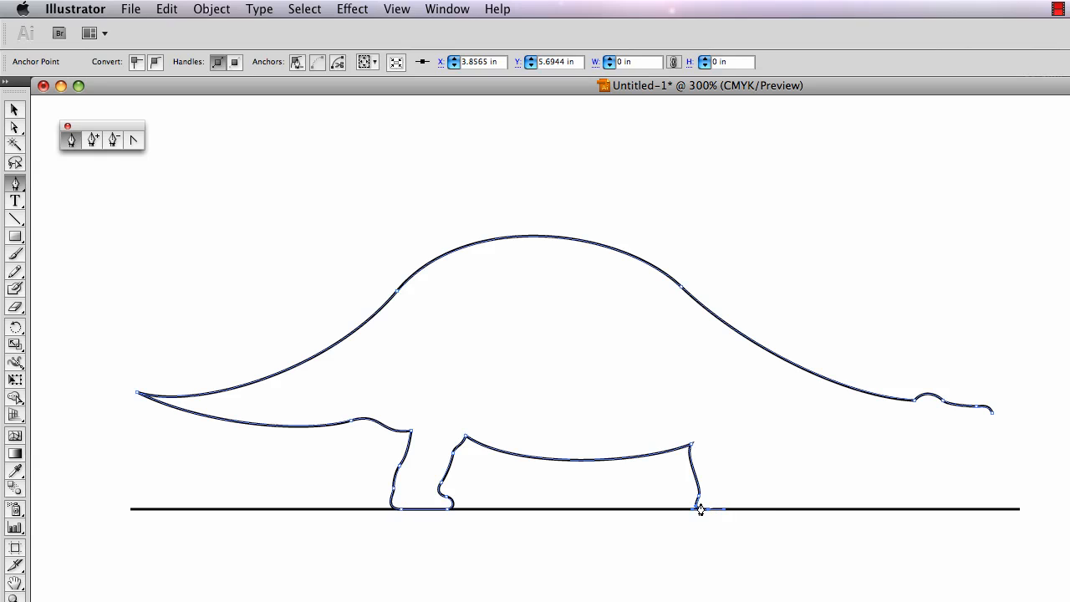
Draw the front foot's sole and rounded toe, and the front leg's forward edge up to the chest.
{"action": "left_click", "coordinate": [755, 513], "text": "super"}
{"action": "left_click_drag", "start_coordinate": [758, 510], "coordinate": [744, 495]}
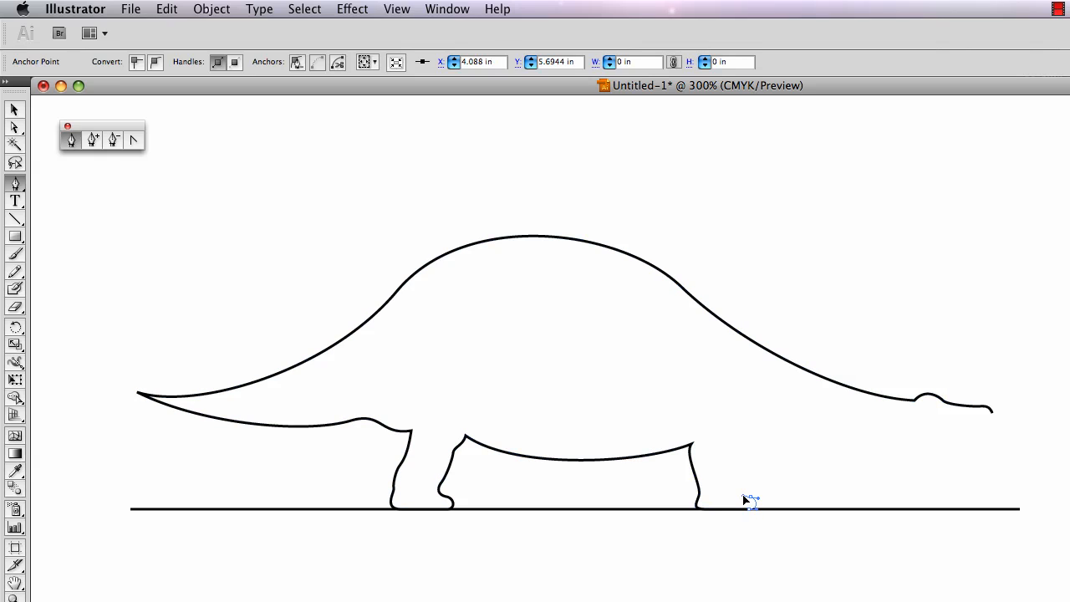
{"action": "left_click", "coordinate": [744, 499], "text": "super"}
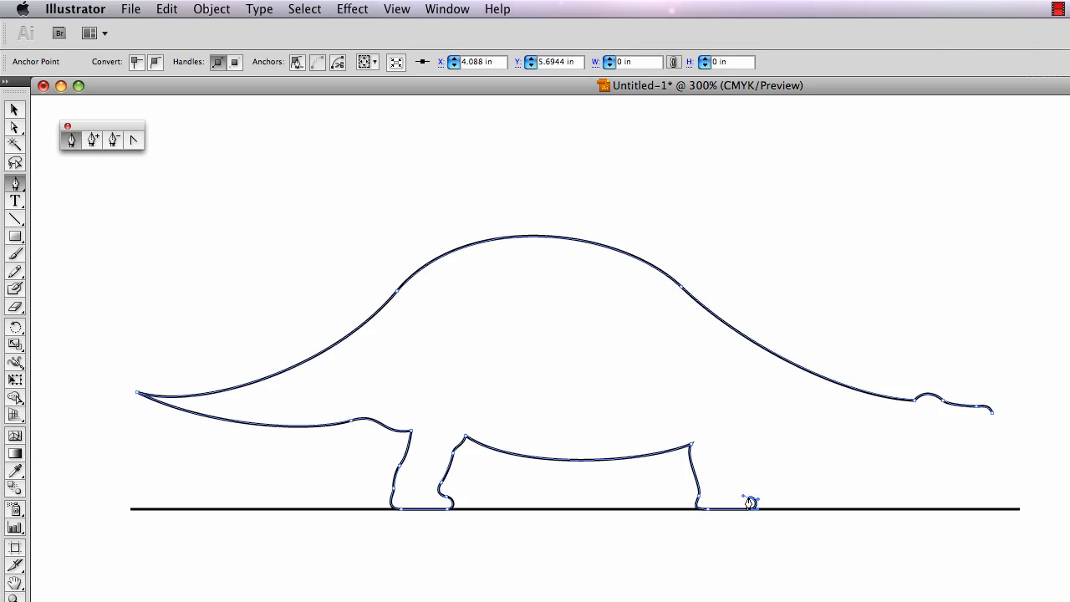
{"action": "left_click", "coordinate": [727, 453]}
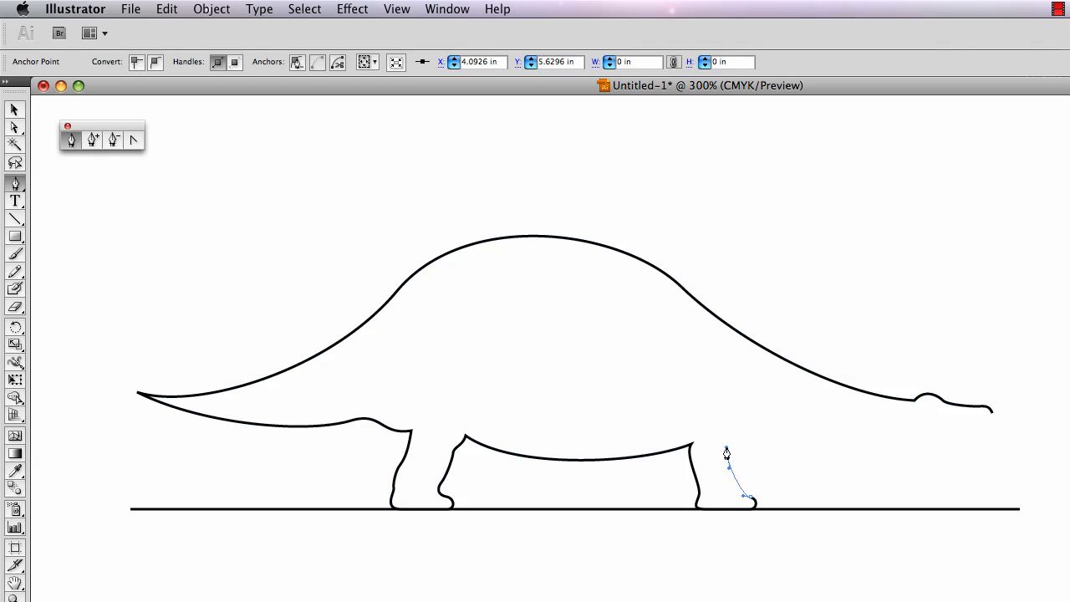
{"action": "left_click_drag", "start_coordinate": [728, 451], "coordinate": [749, 437]}
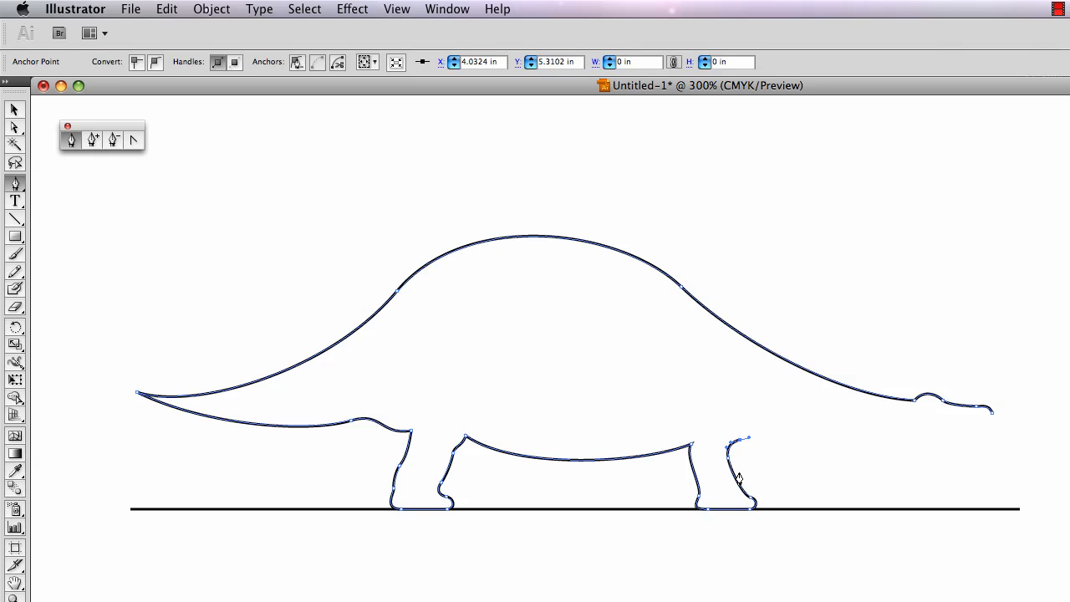
{"action": "left_click_drag", "start_coordinate": [785, 418], "coordinate": [789, 409]}
Draw the underside of the neck and jaw, close the outline at the snout, and switch to the Direct Selection tool.
{"action": "left_click_drag", "start_coordinate": [789, 411], "coordinate": [803, 436]}
{"action": "key", "text": "super+a"}
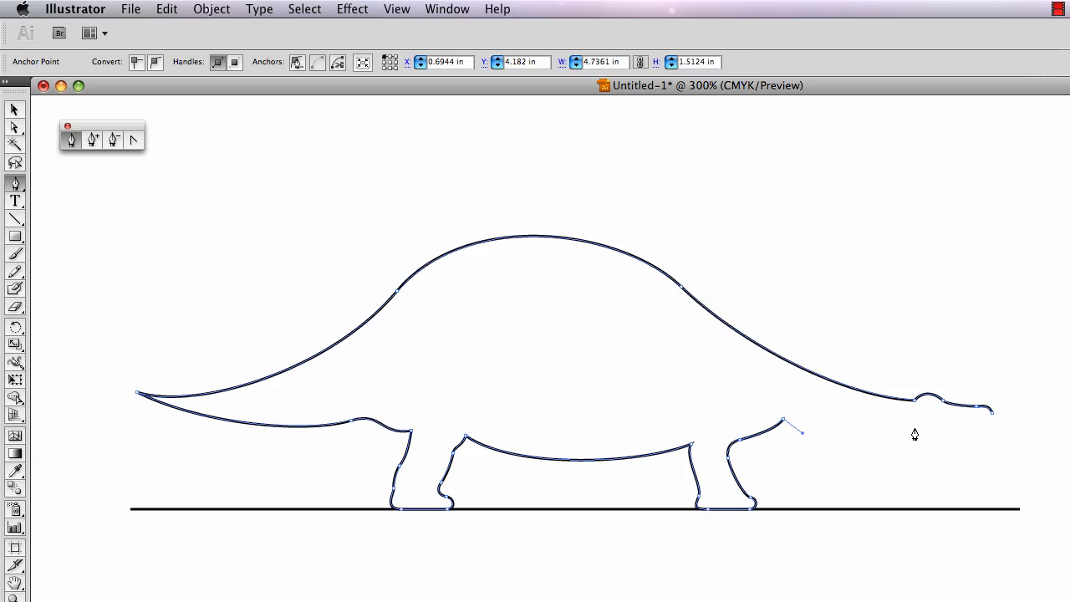
{"action": "left_click", "coordinate": [916, 427]}
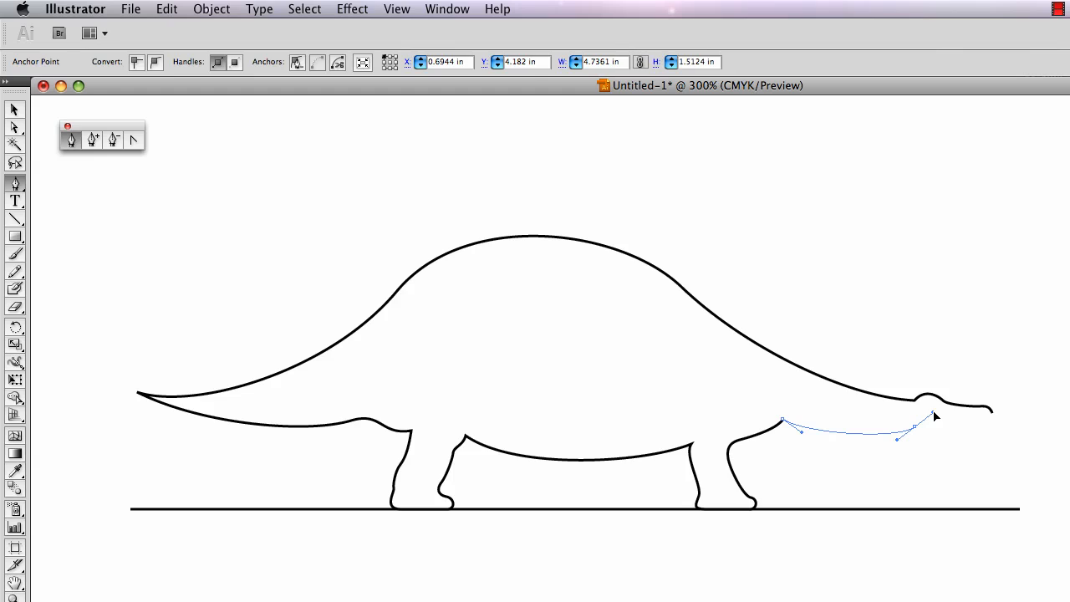
{"action": "left_click", "coordinate": [934, 416]}
{"action": "mouse_move", "coordinate": [933, 416]}
{"action": "left_mouse_down"}
{"action": "mouse_move", "coordinate": [922, 435]}
{"action": "mouse_move", "coordinate": [996, 424]}
{"action": "left_mouse_up"}
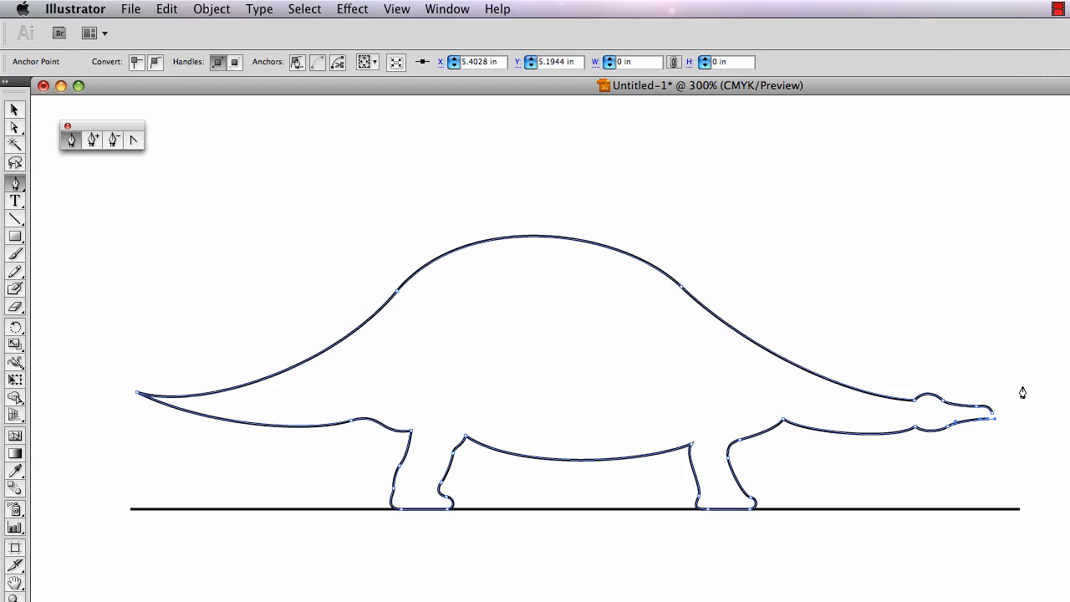
{"action": "left_click_drag", "start_coordinate": [993, 414], "coordinate": [994, 415]}
{"action": "left_click", "coordinate": [14, 127]}
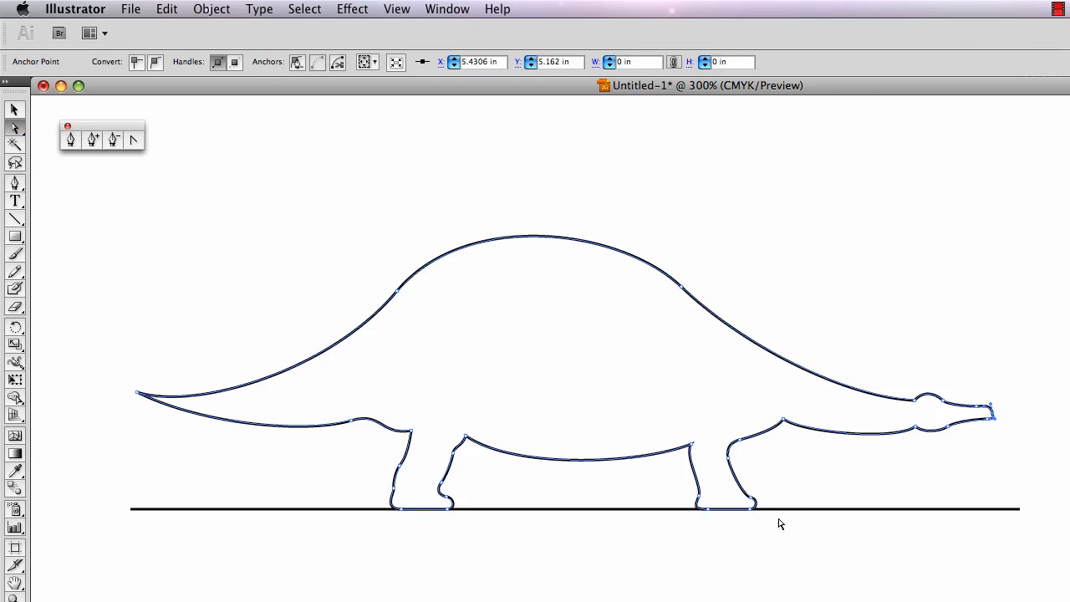
Shift the front leg's anchor points slightly toward the hind leg, and move the chest corner point back and down closer to the leg.
{"action": "left_click_drag", "start_coordinate": [772, 532], "coordinate": [669, 436]}
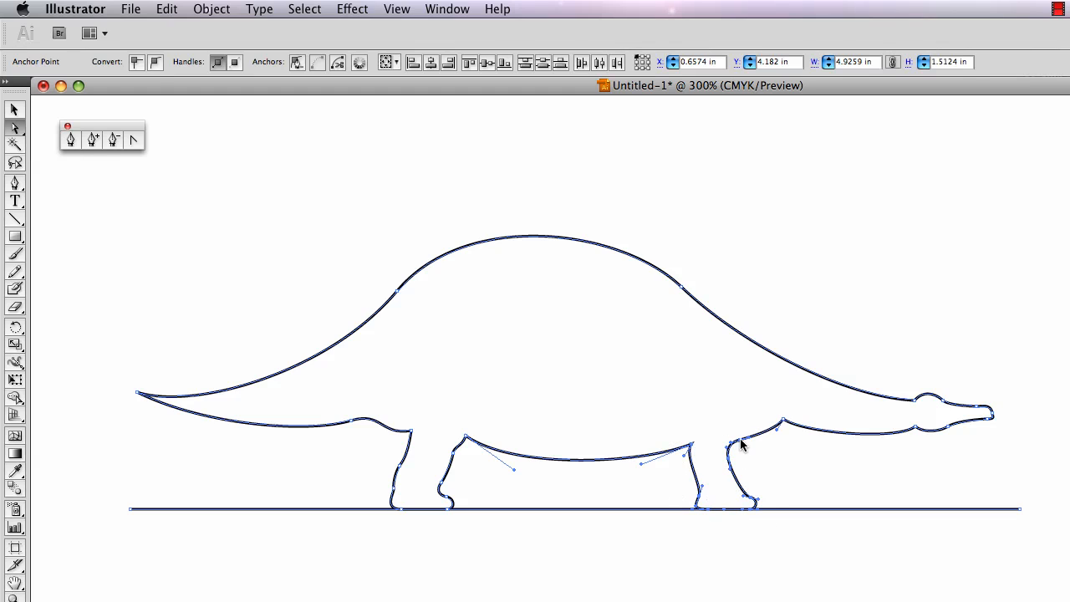
{"action": "left_click_drag", "start_coordinate": [740, 444], "coordinate": [717, 444]}
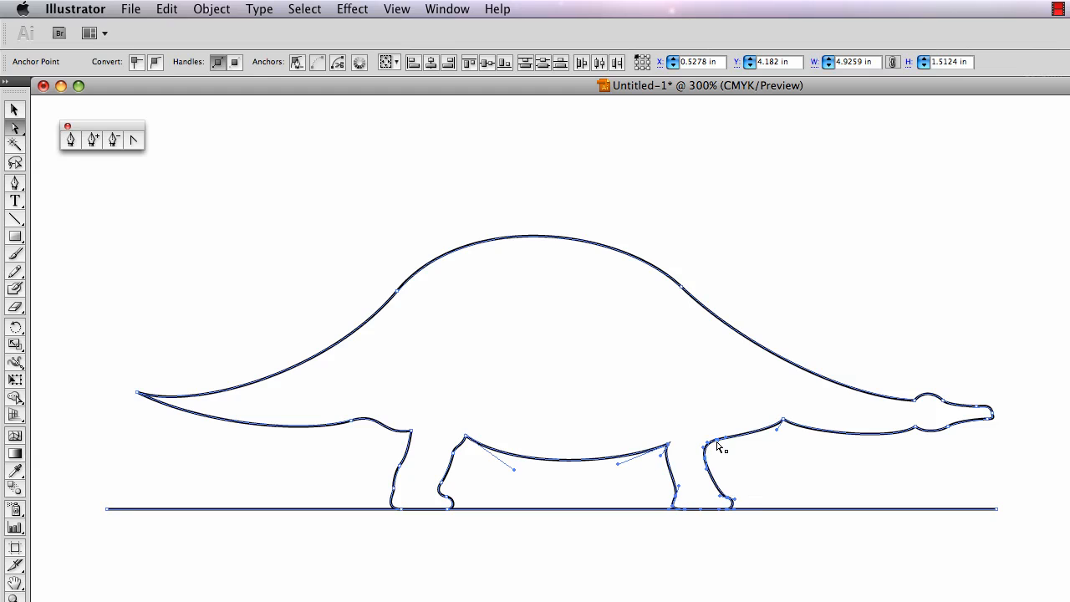
{"action": "left_click_drag", "start_coordinate": [717, 443], "coordinate": [763, 429]}
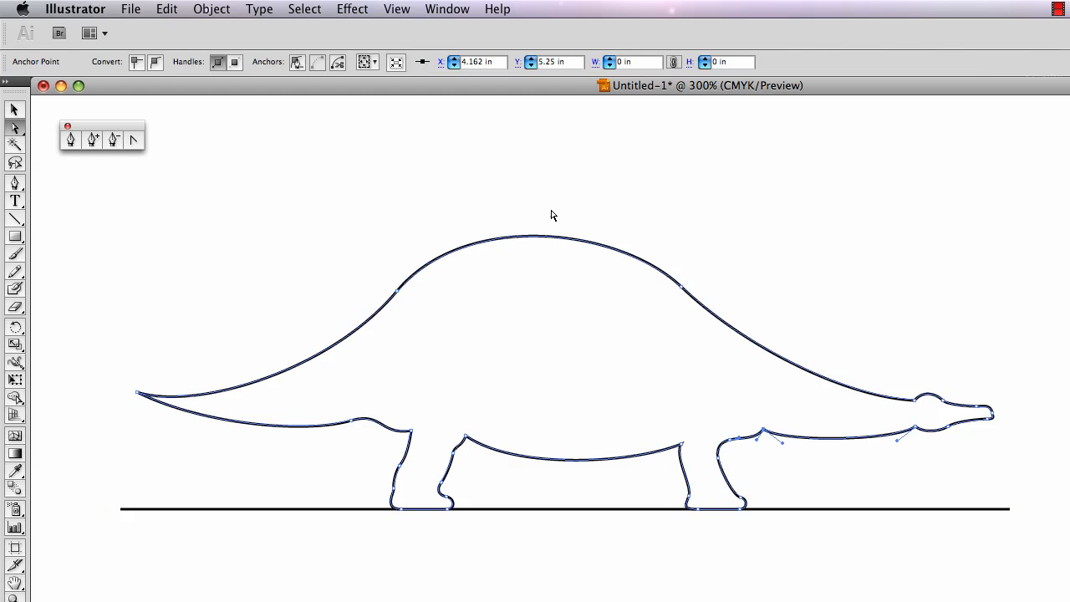
Make the hump of the back taller and rounder by adjusting both direction handles of its top curve.
{"action": "left_click", "coordinate": [549, 237]}
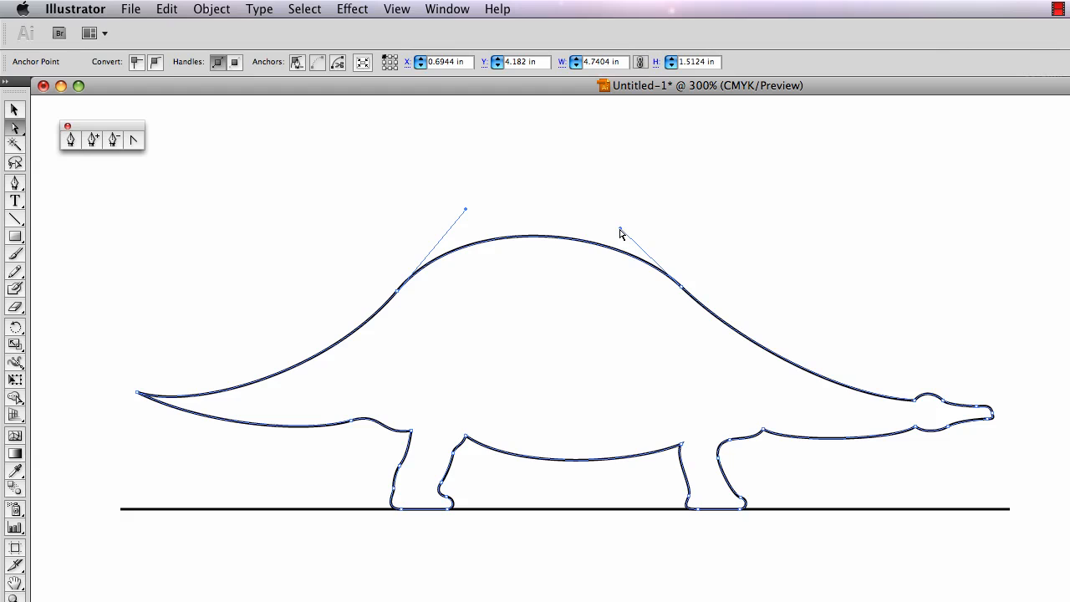
{"action": "left_click_drag", "start_coordinate": [621, 234], "coordinate": [607, 214]}
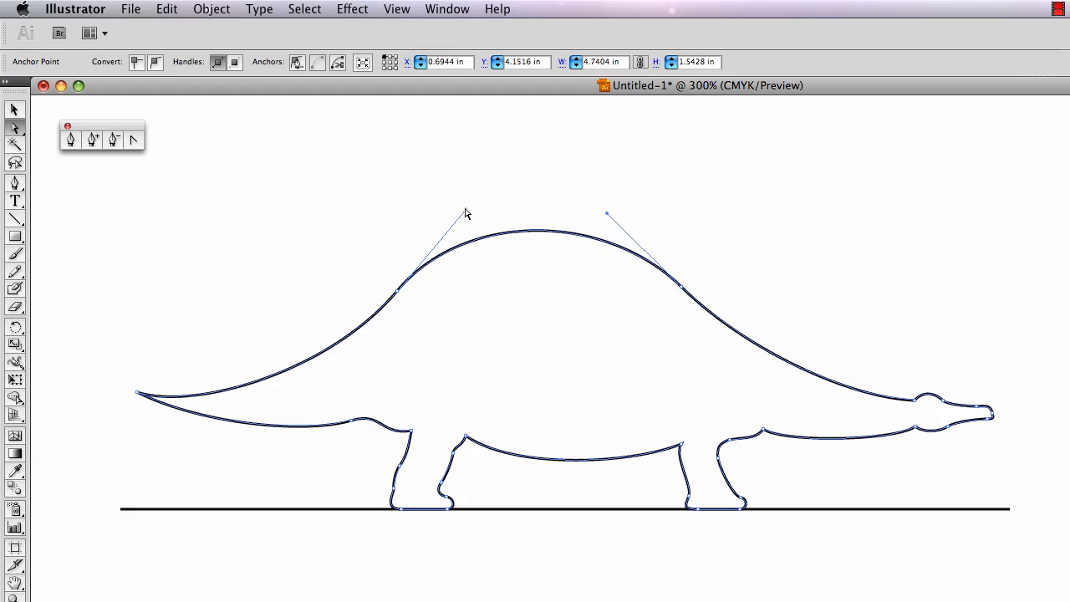
{"action": "left_click_drag", "start_coordinate": [467, 214], "coordinate": [477, 207]}
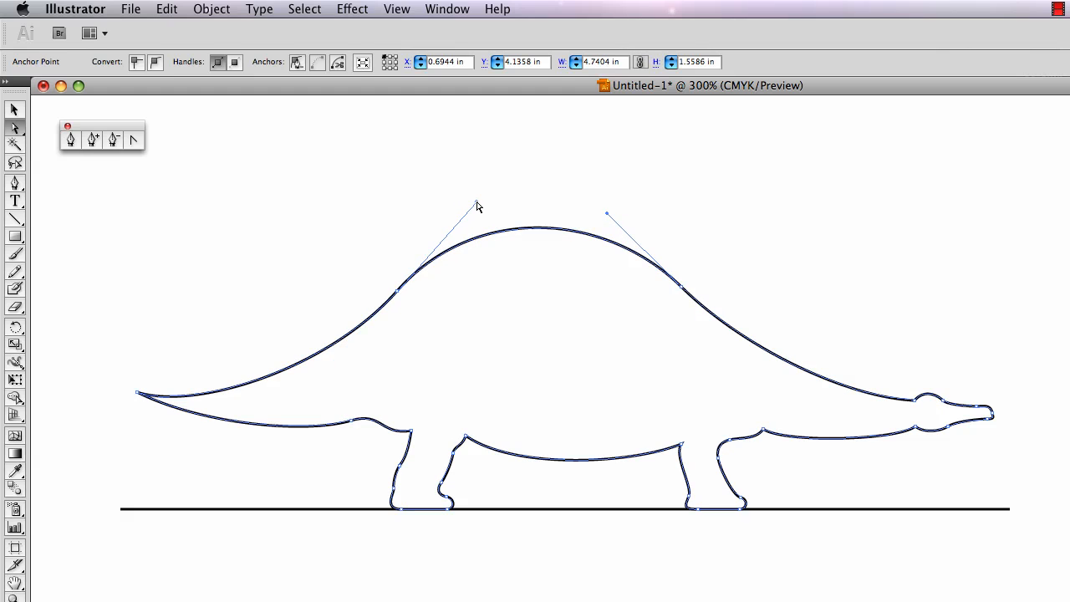
Lengthen the tail by moving its tip outward and slightly up, and reshape the tail's upper curve with its direction handles.
{"action": "left_click", "coordinate": [129, 390]}
{"action": "left_click", "coordinate": [128, 391]}
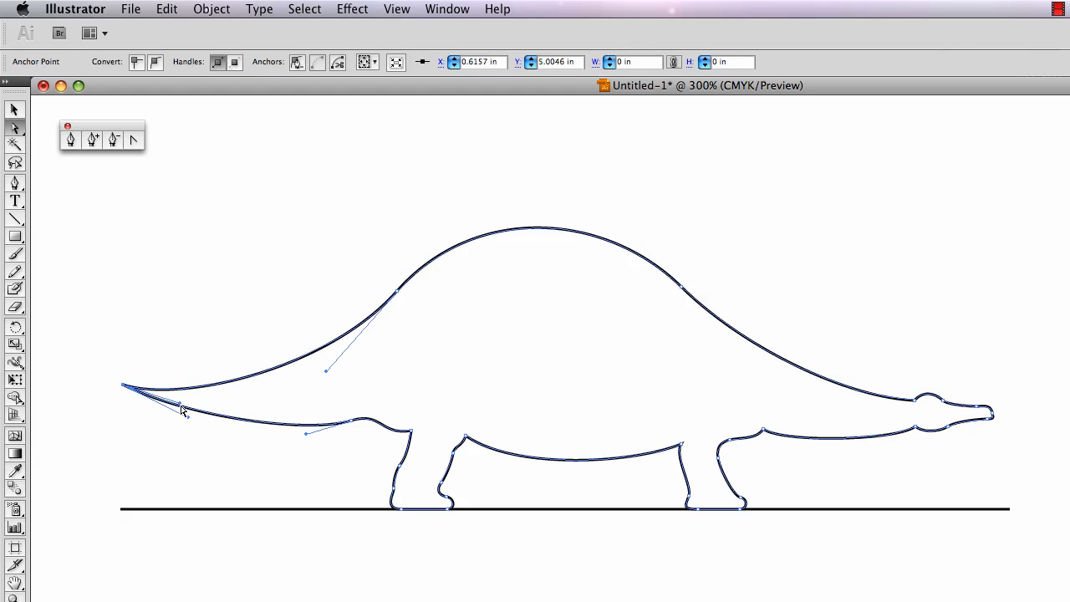
{"action": "left_click_drag", "start_coordinate": [180, 402], "coordinate": [199, 393]}
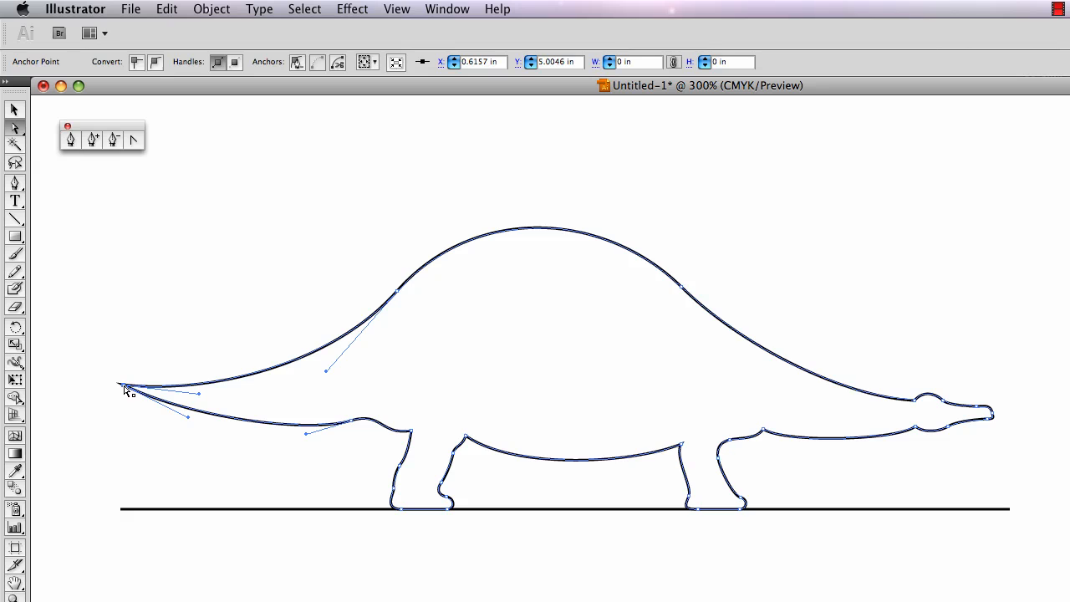
{"action": "left_click_drag", "start_coordinate": [125, 387], "coordinate": [73, 375]}
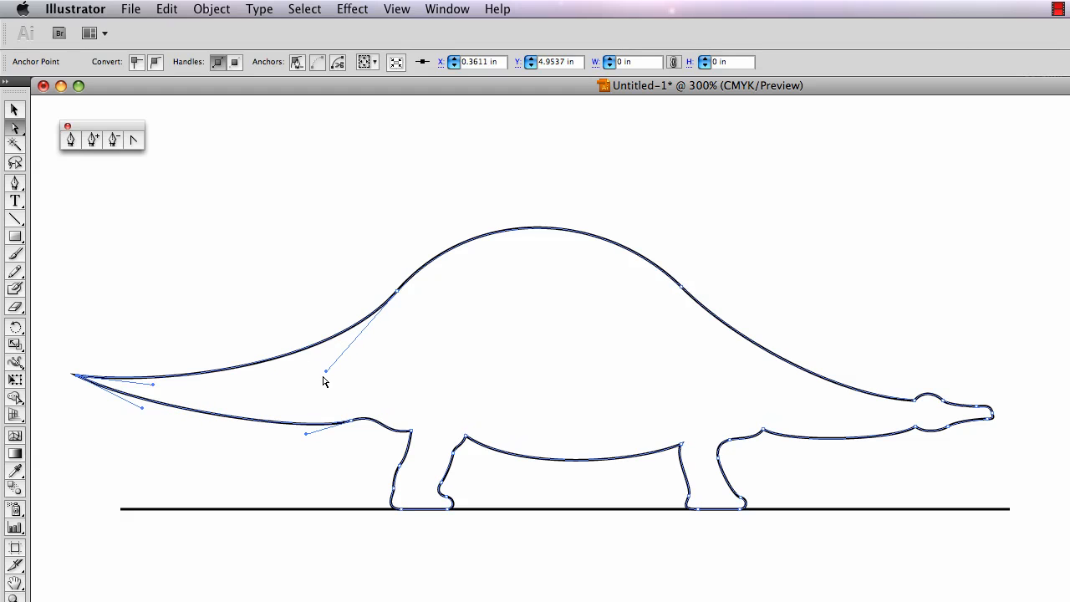
{"action": "left_click_drag", "start_coordinate": [327, 375], "coordinate": [306, 394]}
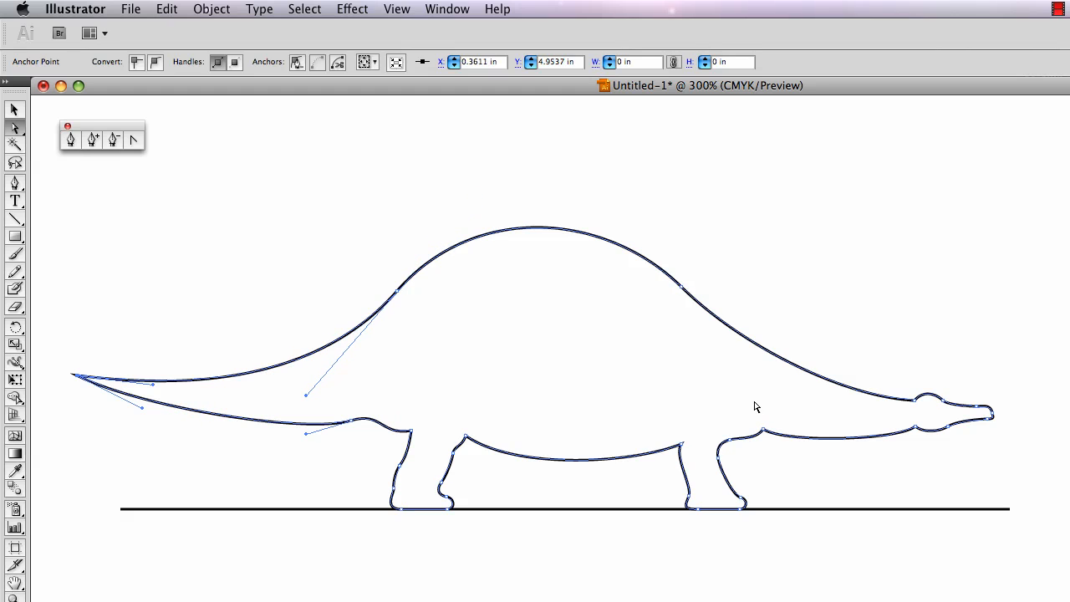
Draw a small arched eye line inside the head with the Pen tool as an open path, and deselect it.
{"action": "left_click", "coordinate": [969, 334]}
{"action": "key", "text": "p"}
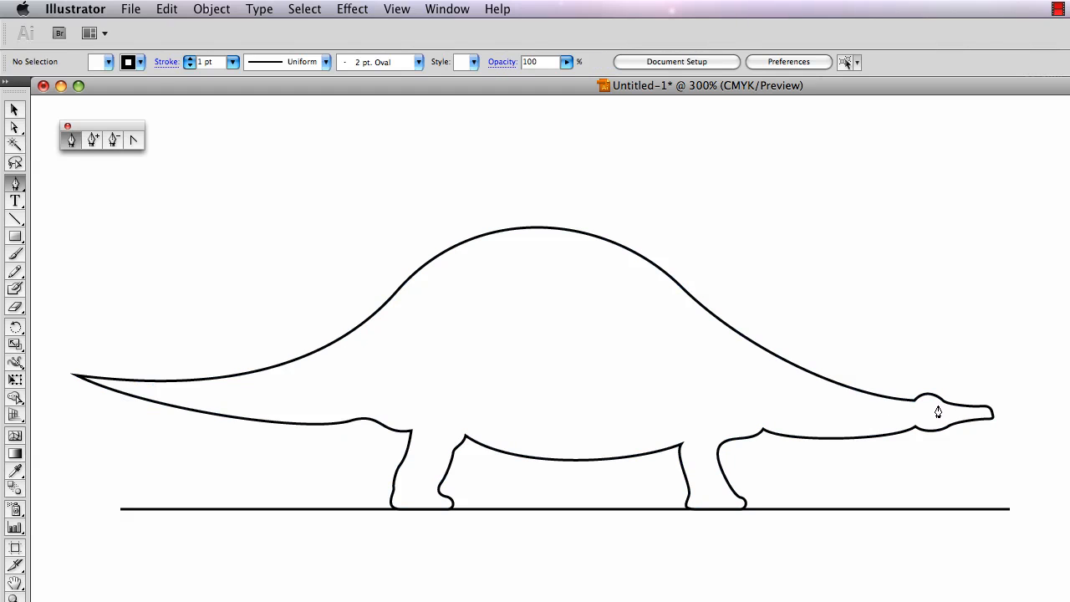
{"action": "left_click", "coordinate": [933, 405]}
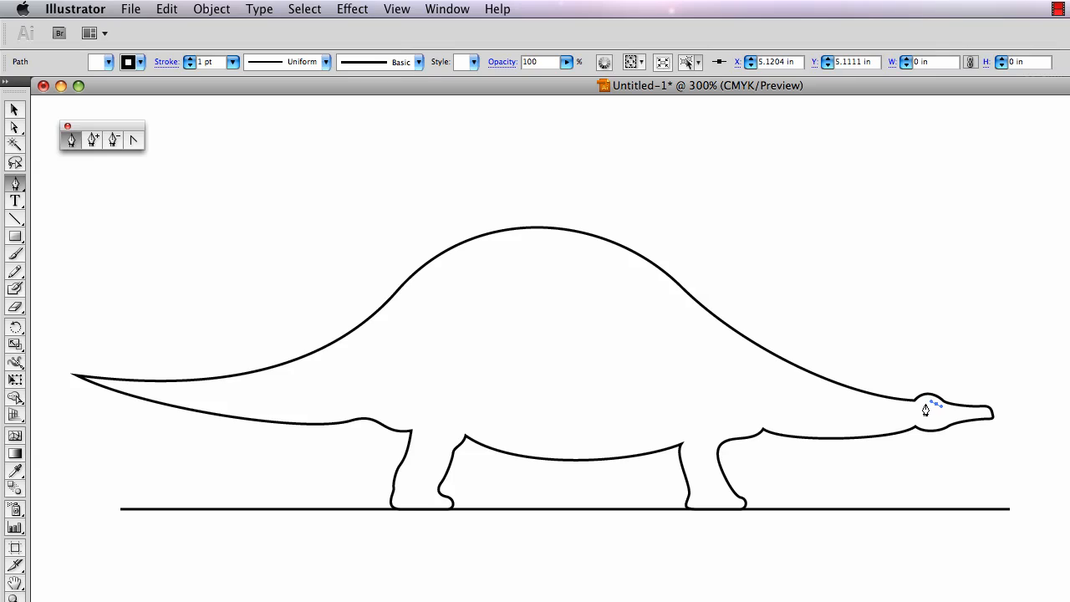
{"action": "left_click_drag", "start_coordinate": [925, 402], "coordinate": [921, 405]}
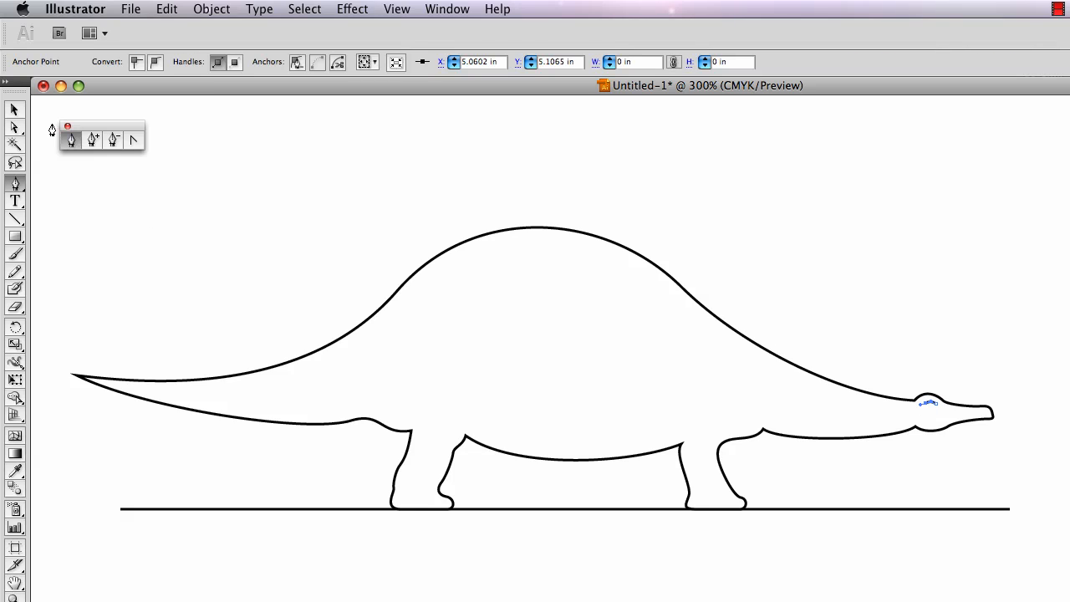
{"action": "left_click", "coordinate": [14, 109]}
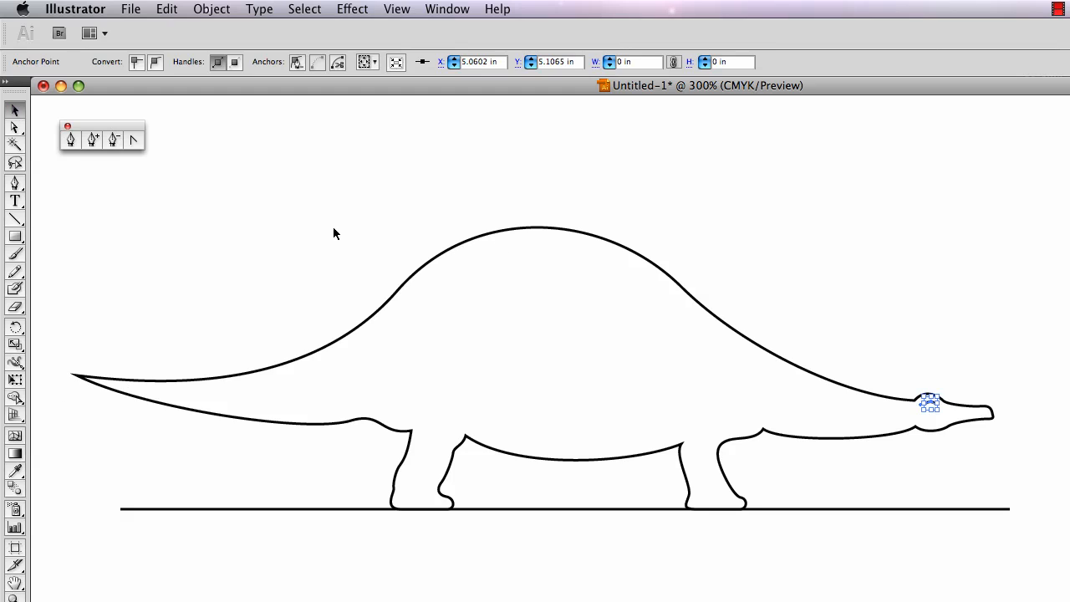
{"action": "left_click", "coordinate": [956, 376]}
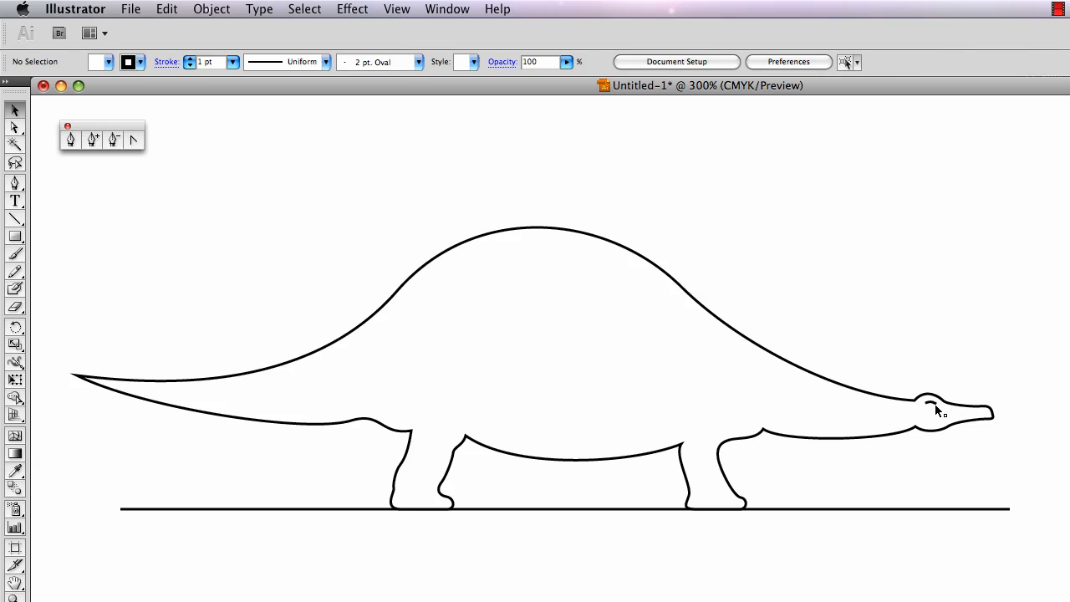
Give the strokes of the dinosaur outline and eye a round join and round cap, collapse the stroke options, and deselect everything.
{"action": "left_click_drag", "start_coordinate": [950, 384], "coordinate": [896, 445]}
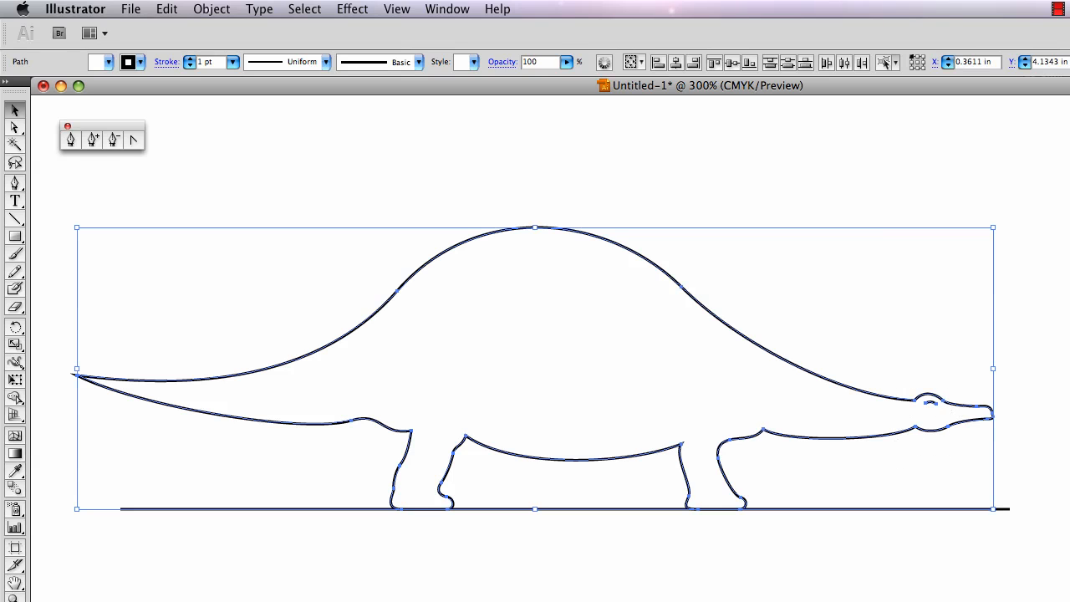
{"action": "mouse_move", "coordinate": [1069, 234]}
{"action": "left_mouse_down"}
{"action": "mouse_move", "coordinate": [840, 158]}
{"action": "mouse_move", "coordinate": [848, 133]}
{"action": "left_mouse_up"}
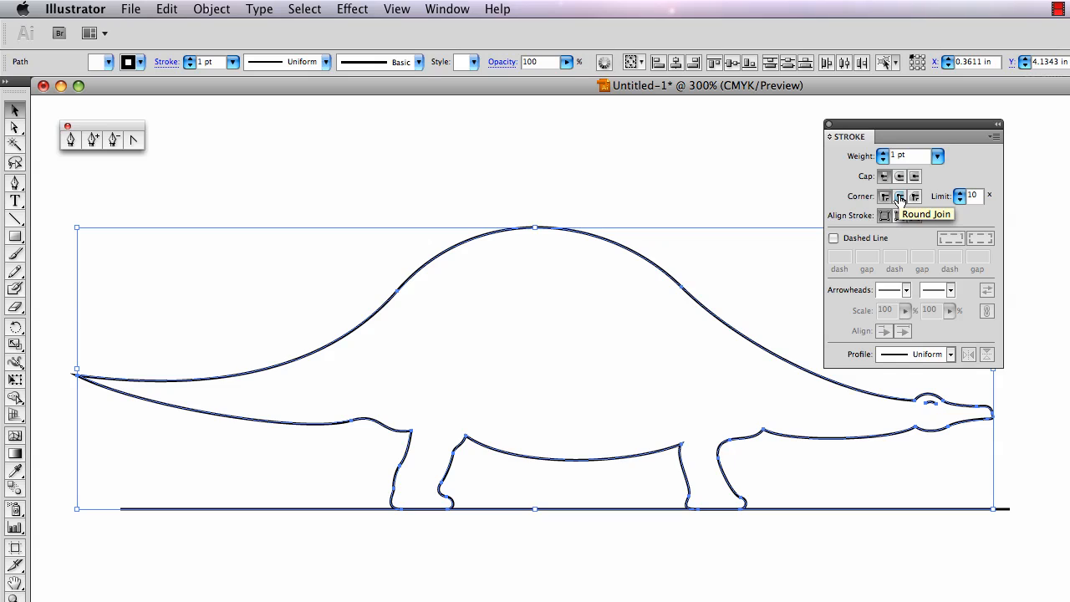
{"action": "left_click", "coordinate": [900, 197]}
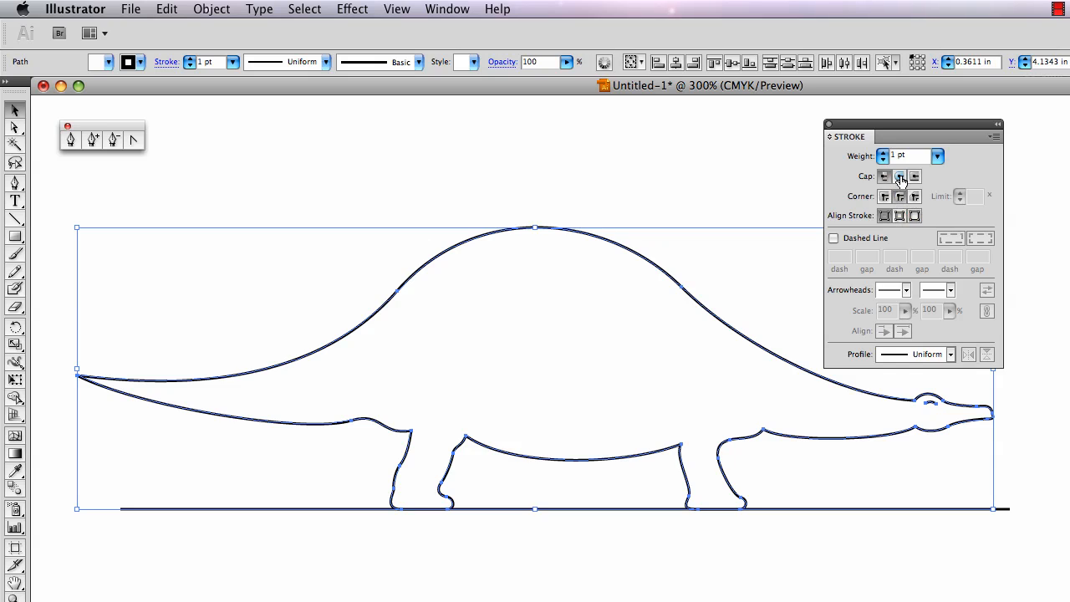
{"action": "left_click", "coordinate": [900, 178]}
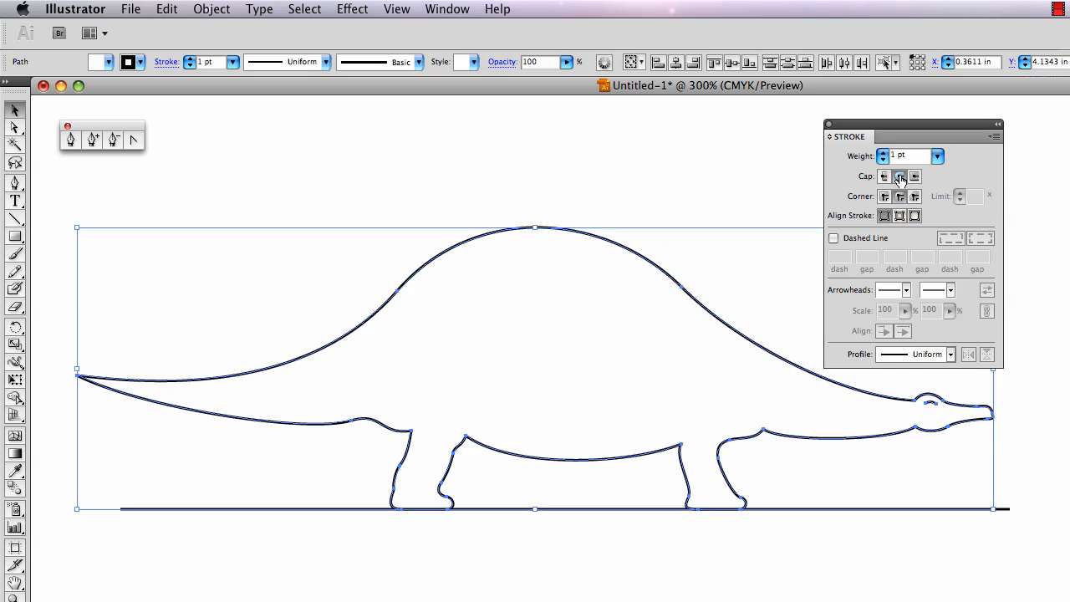
{"action": "double_click", "coordinate": [847, 139]}
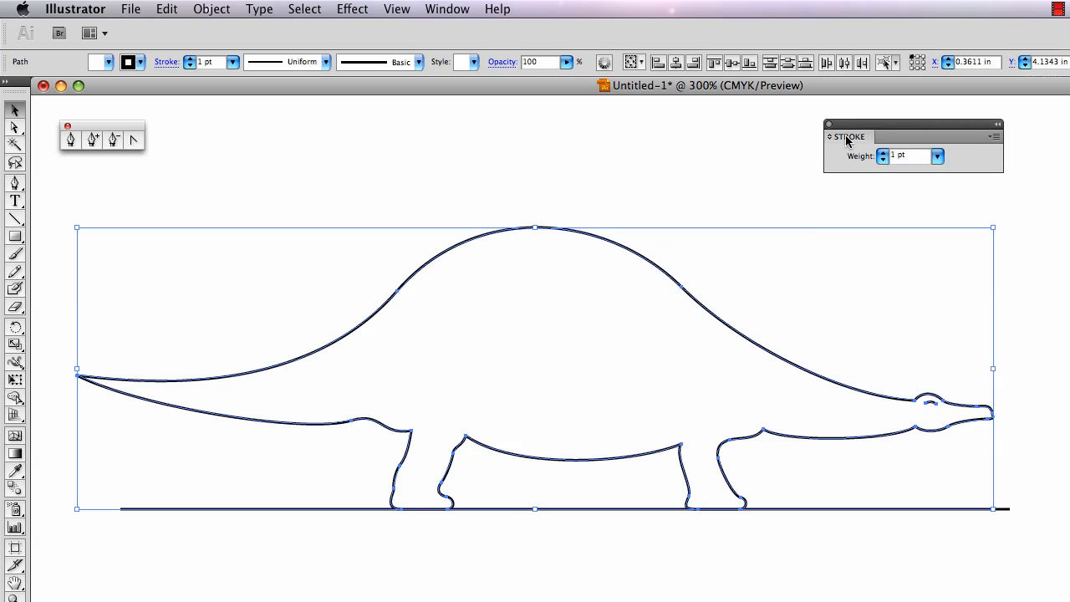
{"action": "left_click", "coordinate": [858, 267]}
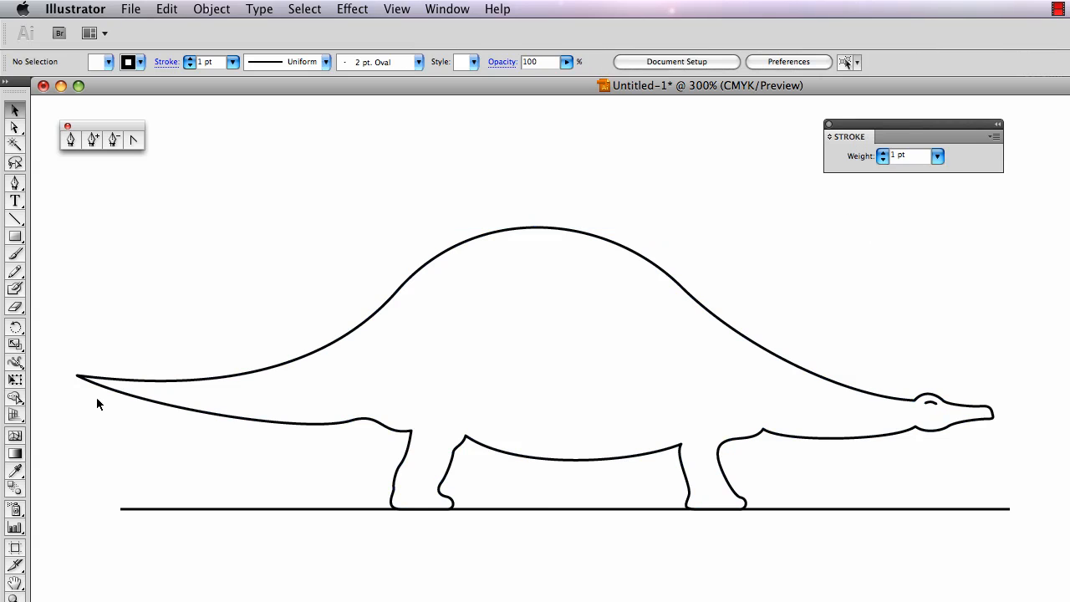